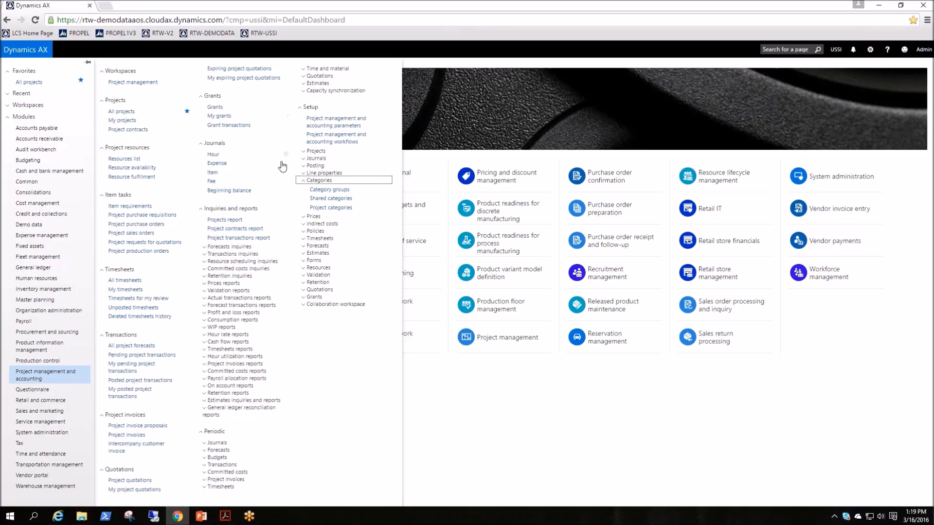
Create a shared category with Administration as its ID and name, and enable it for use in Project
{"action": "left_click", "coordinate": [310, 182]}
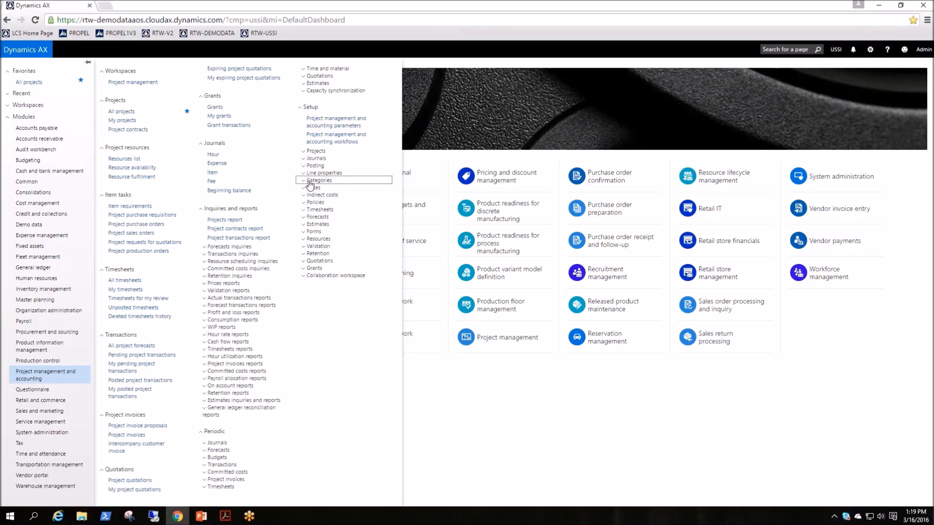
{"action": "left_click", "coordinate": [306, 183]}
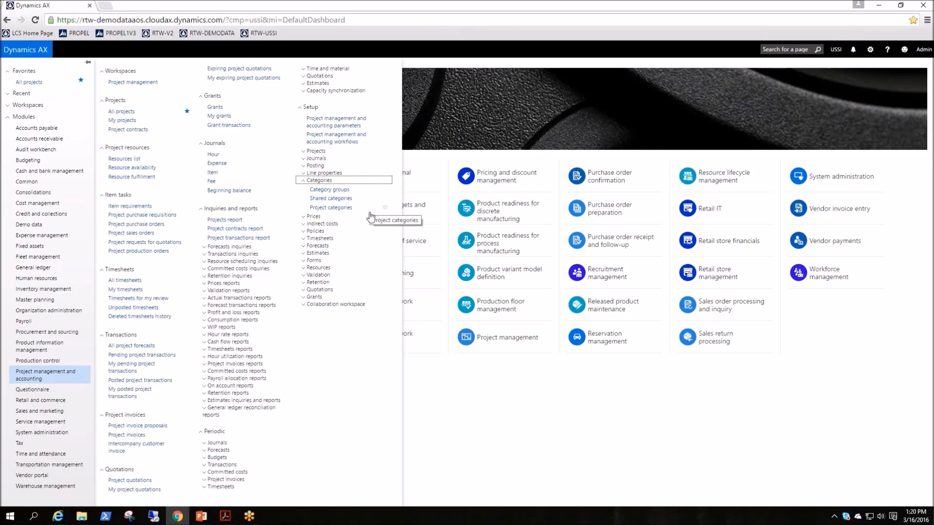
{"action": "left_click", "coordinate": [342, 203]}
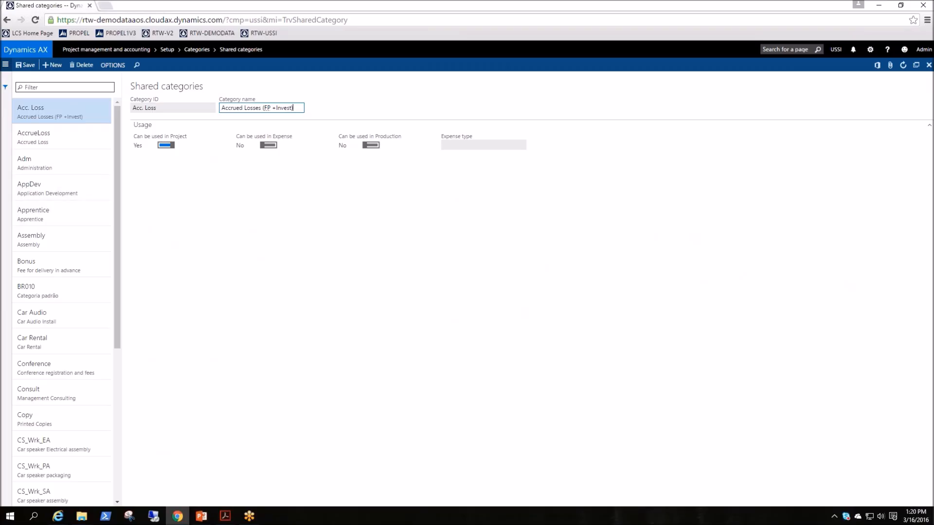
{"action": "left_click", "coordinate": [56, 65]}
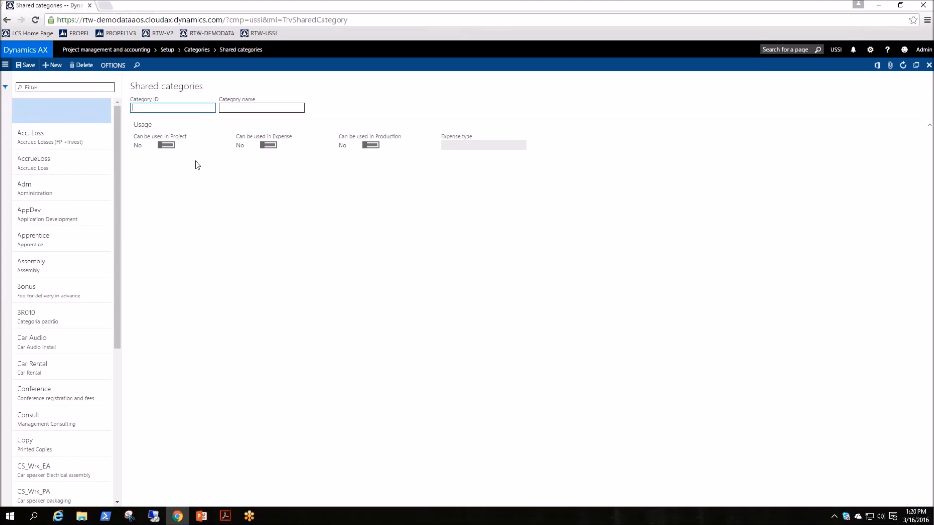
{"action": "type", "text": "dministration"}
{"action": "key", "text": "Tab"}
{"action": "type", "text": "Administration"}
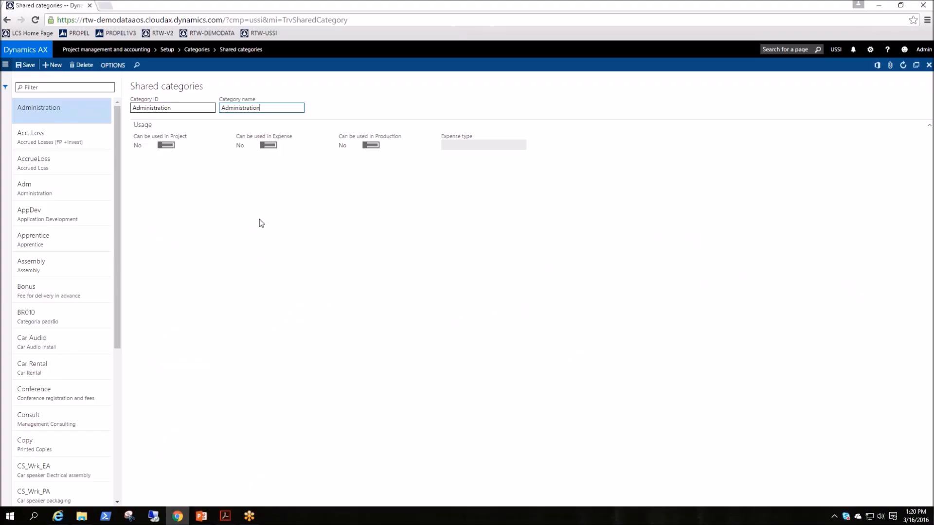
{"action": "left_click", "coordinate": [166, 145]}
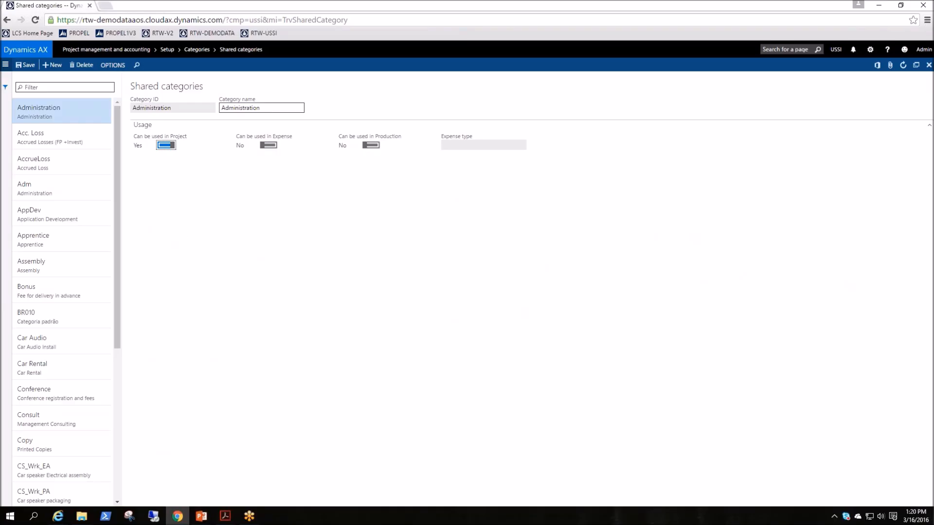
Temporarily enable the shared category for use in Expense to review the expense types, and re-enter the category name as Administration
{"action": "left_click", "coordinate": [269, 146]}
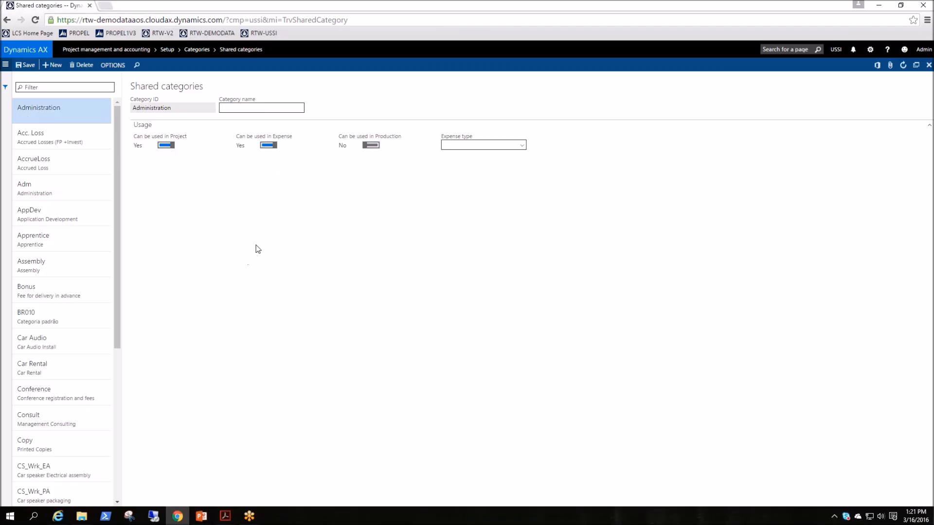
{"action": "left_click", "coordinate": [521, 146]}
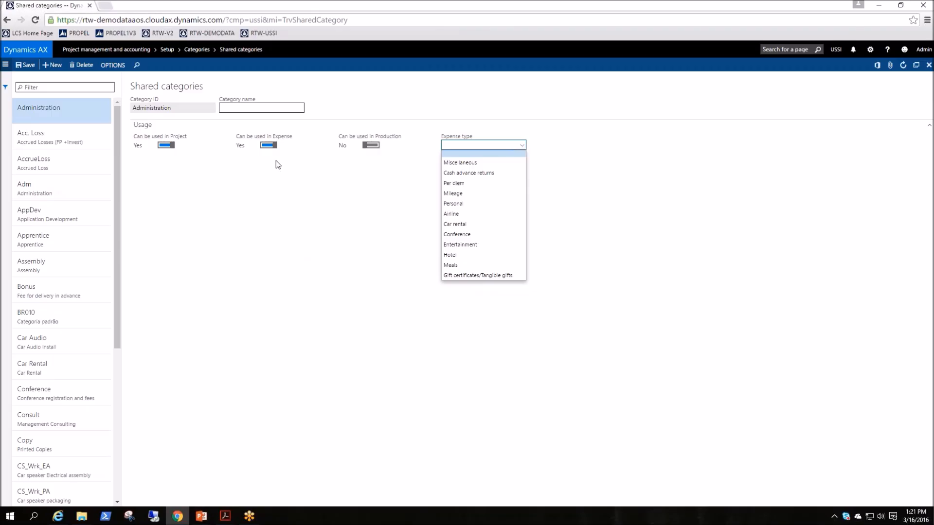
{"action": "left_click", "coordinate": [269, 146]}
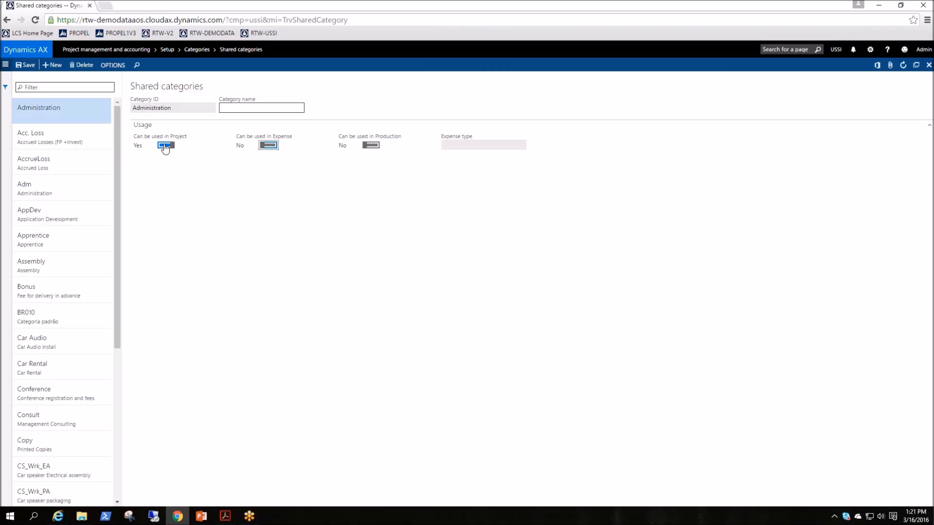
{"action": "left_click", "coordinate": [254, 108]}
{"action": "type", "text": "Administration"}
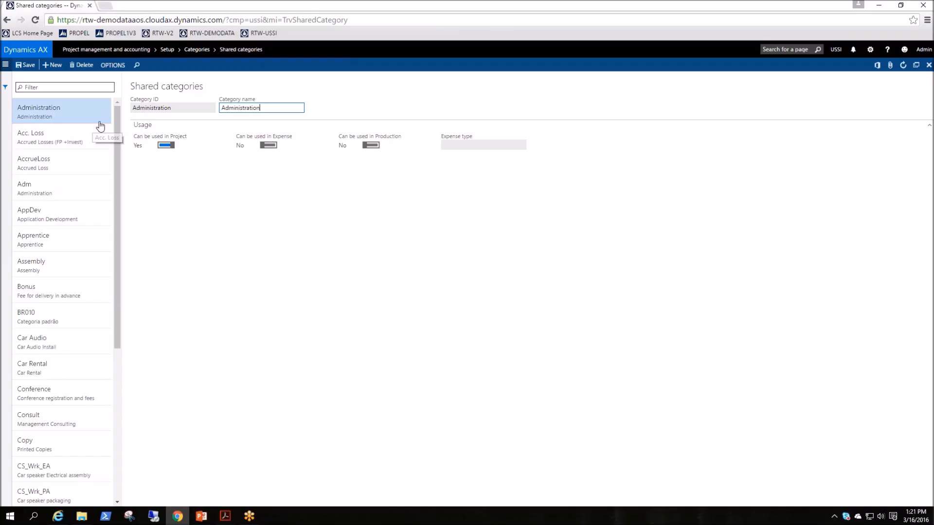
Start a new project category group with the ID Labor
{"action": "left_click", "coordinate": [6, 66]}
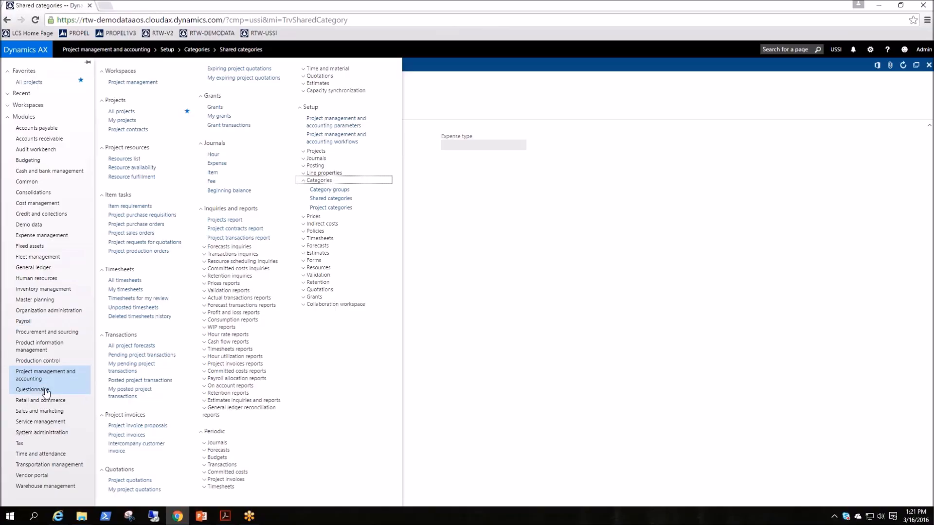
{"action": "left_click", "coordinate": [329, 190]}
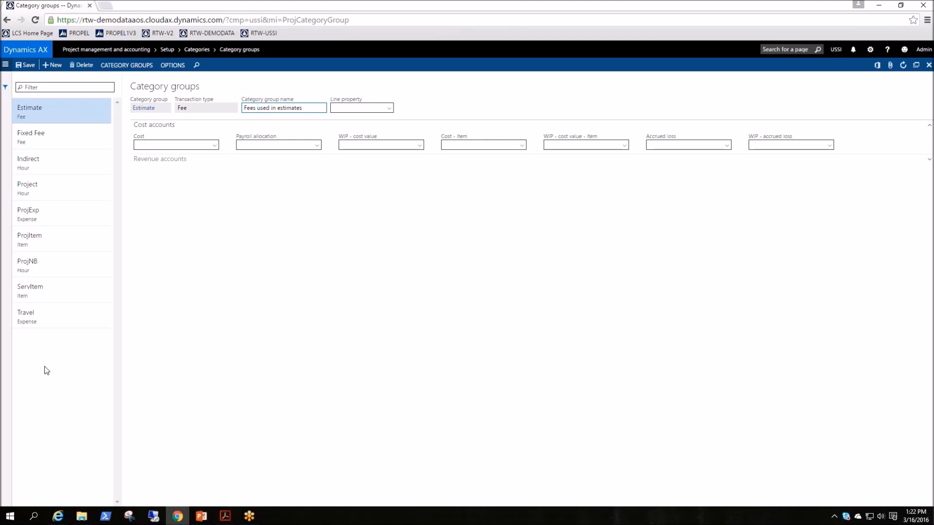
{"action": "left_click", "coordinate": [52, 64]}
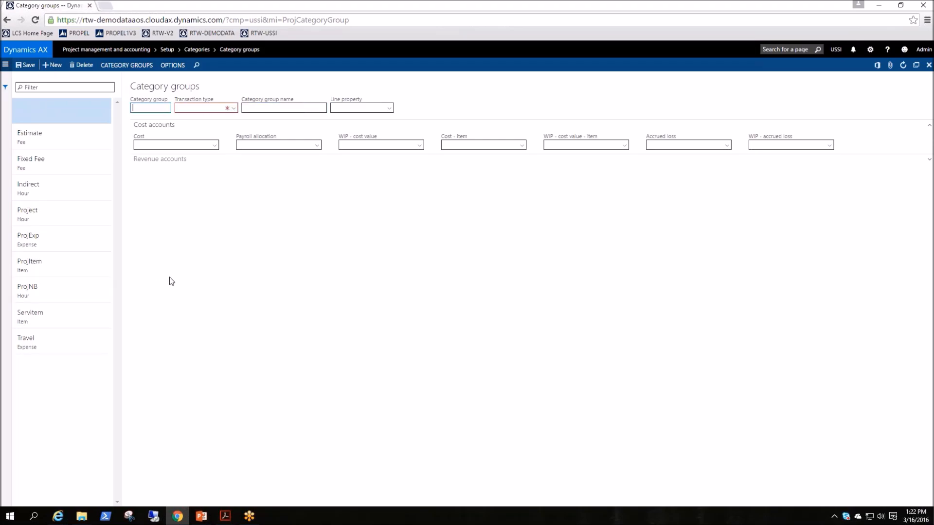
{"action": "type", "text": "Labor"}
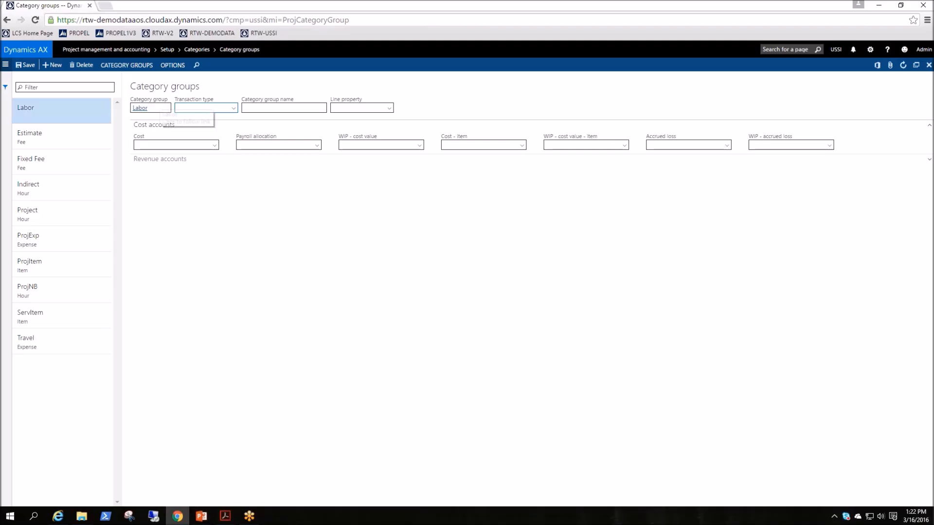
Set the Labor group's transaction type to Hour and its category group name to Labor Group
{"action": "left_click", "coordinate": [235, 112]}
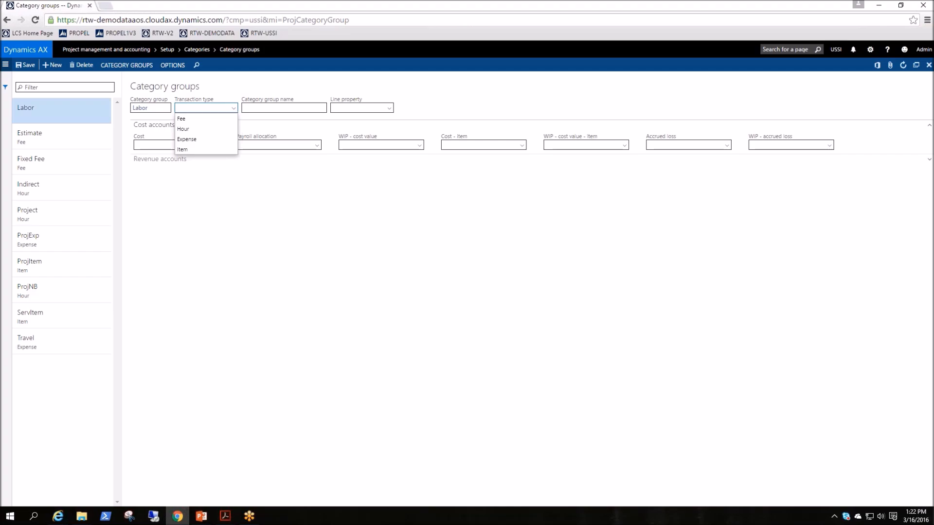
{"action": "left_click", "coordinate": [201, 131]}
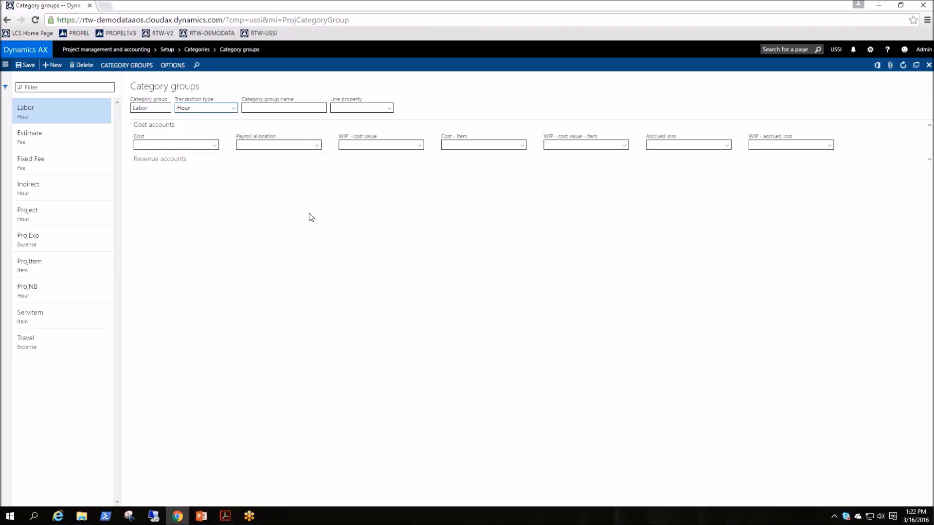
{"action": "left_click", "coordinate": [270, 106]}
{"action": "type", "text": "Labor Group"}
{"action": "key", "text": "Tab"}
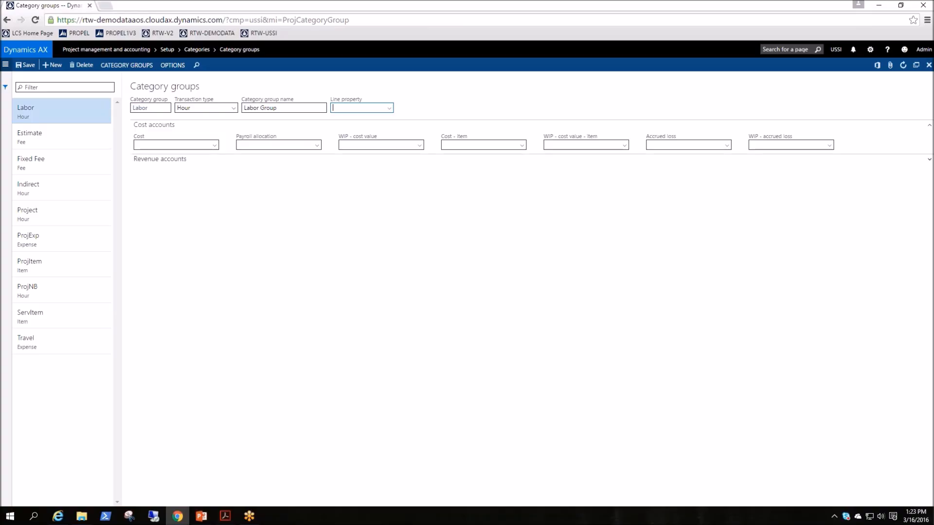
Review the cost and revenue account fields of the Labor category group, and collapse both sections
{"action": "left_click", "coordinate": [154, 126]}
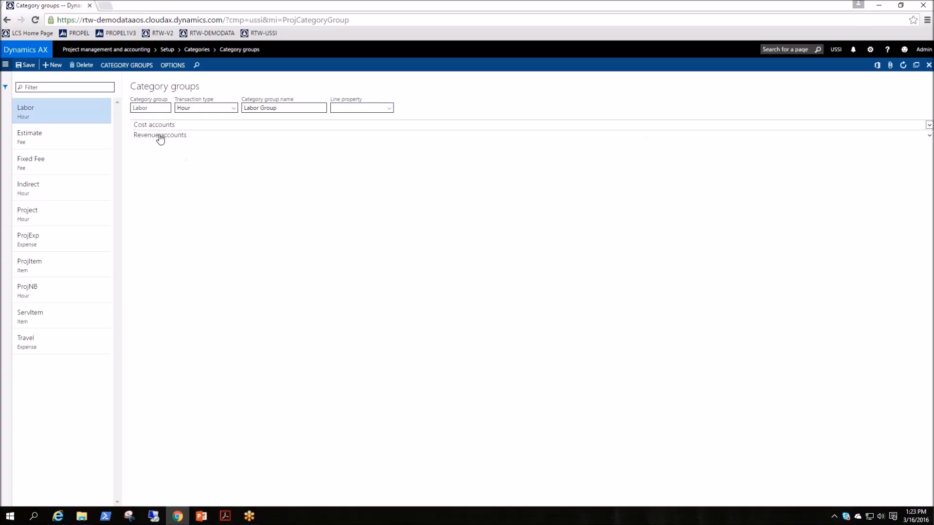
{"action": "left_click", "coordinate": [158, 126]}
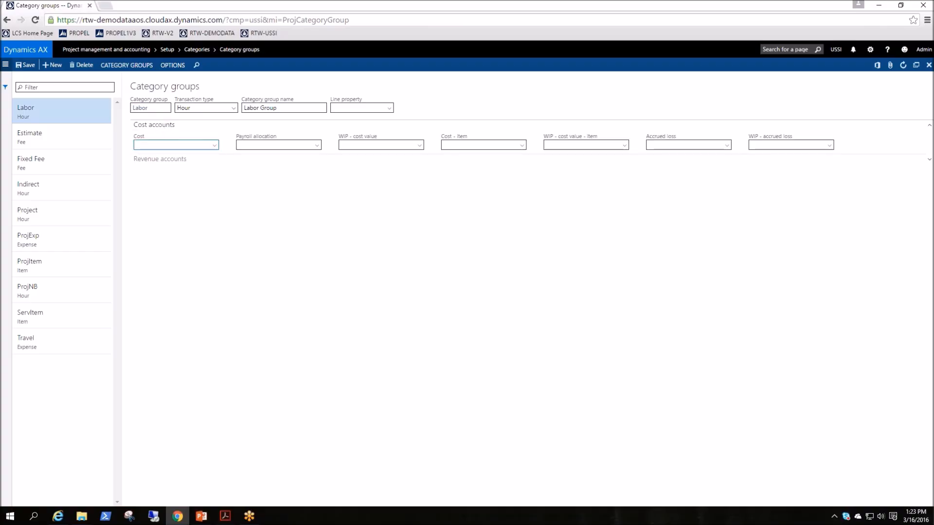
{"action": "left_click", "coordinate": [167, 161]}
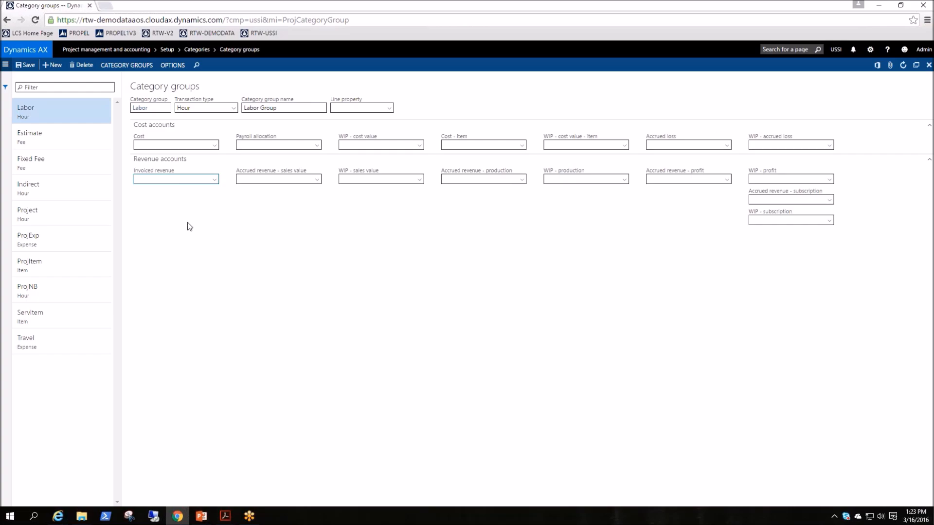
{"action": "left_click", "coordinate": [164, 160]}
{"action": "left_click", "coordinate": [155, 125]}
Set the Labor category group's line property to Billable and save the record
{"action": "left_click", "coordinate": [389, 108]}
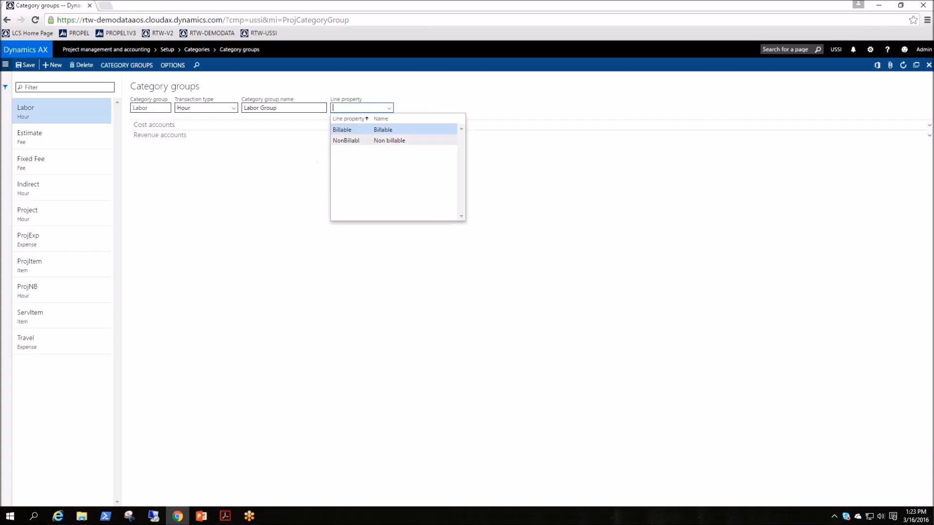
{"action": "left_click", "coordinate": [343, 130]}
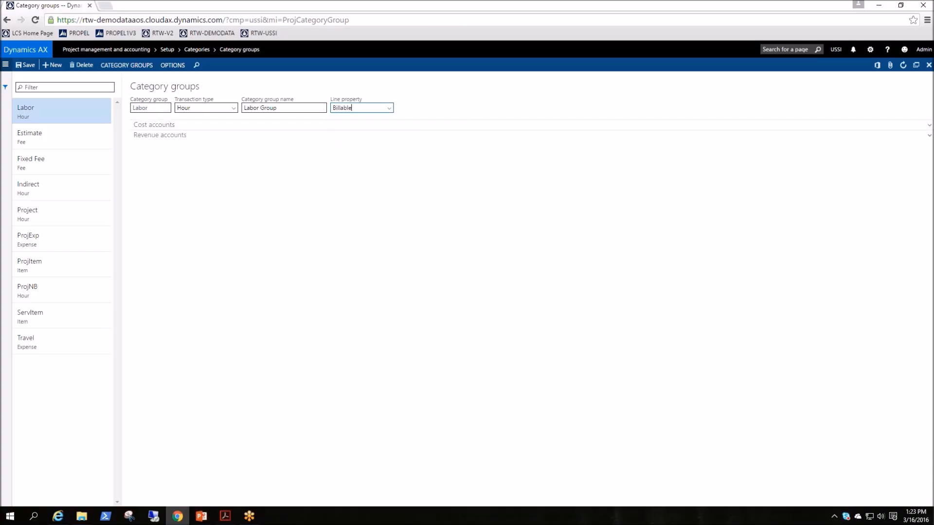
{"action": "left_click", "coordinate": [23, 65]}
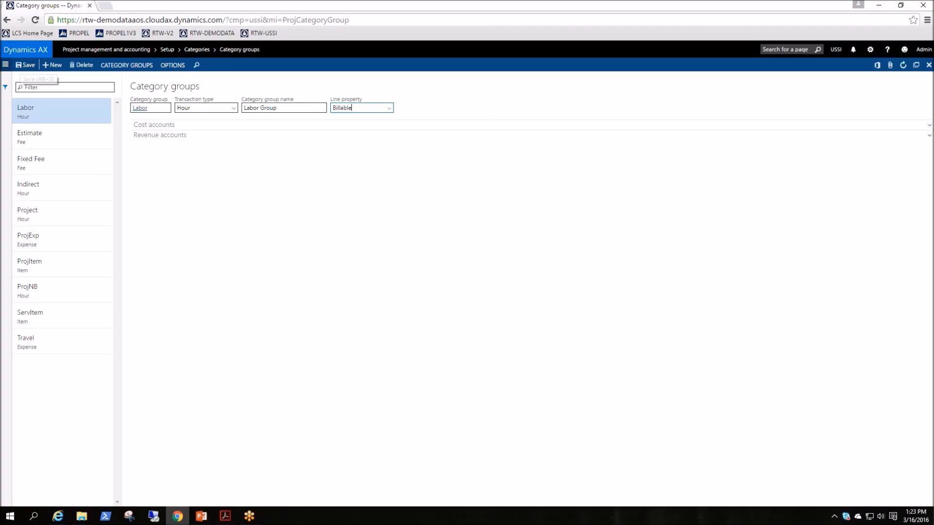
{"action": "left_click", "coordinate": [162, 106]}
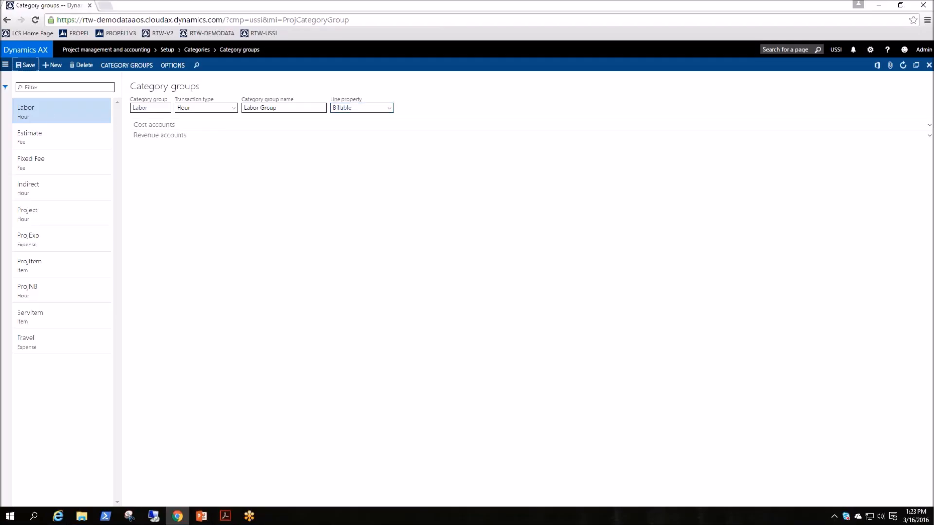
{"action": "key", "text": "ctrl+s"}
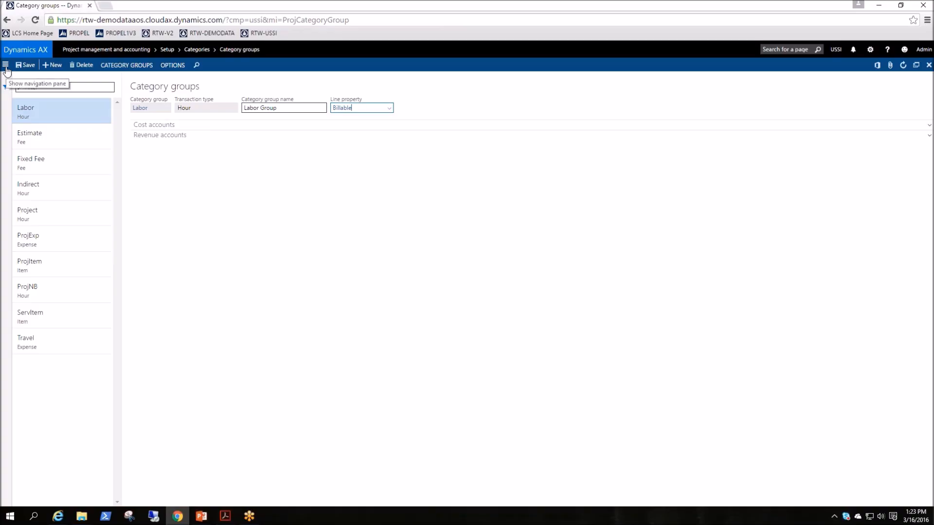
Open the project categories setup of Project management and accounting
{"action": "left_click", "coordinate": [5, 67]}
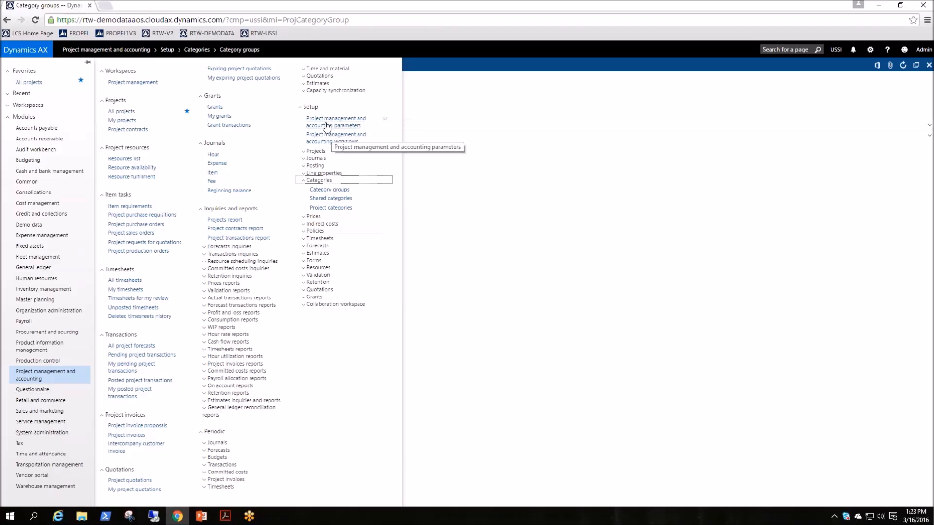
{"action": "left_click", "coordinate": [338, 209]}
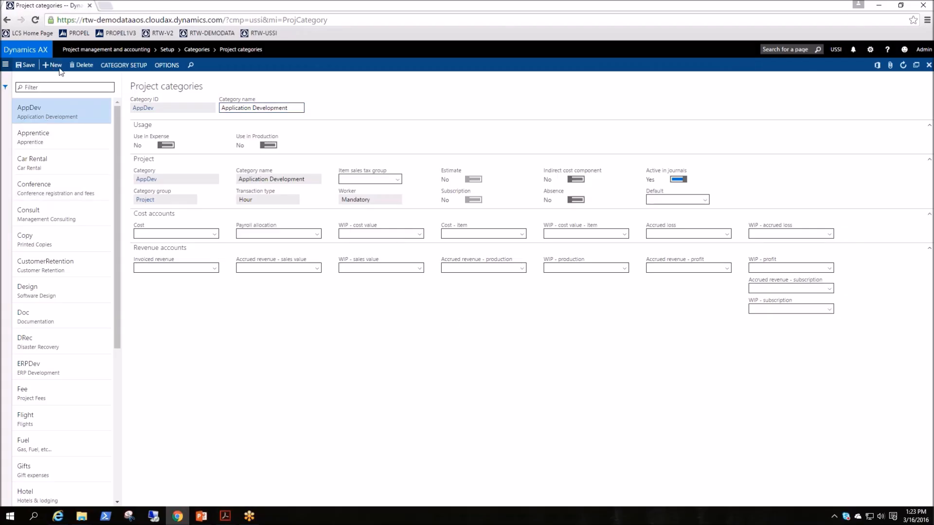
Start a new project category from the shared category Administration, and delete it
{"action": "left_click", "coordinate": [49, 65]}
{"action": "left_click", "coordinate": [212, 108]}
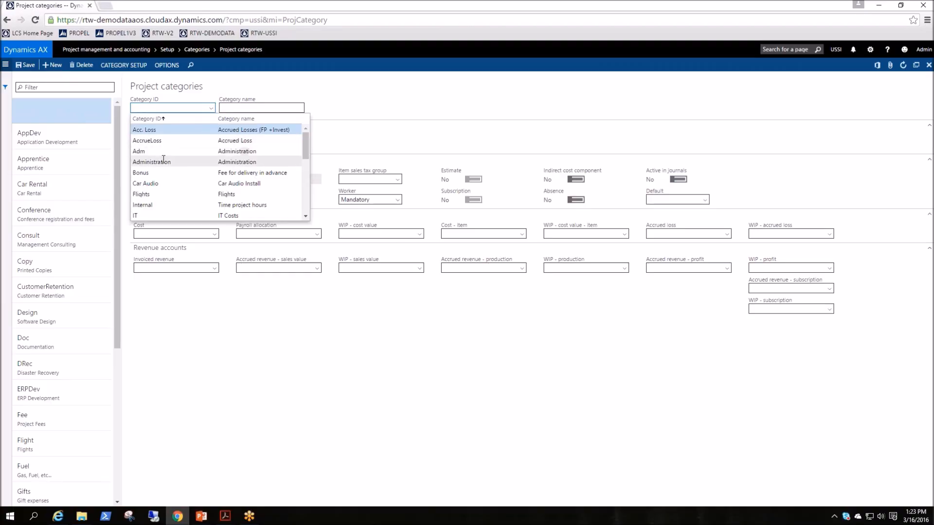
{"action": "left_click", "coordinate": [247, 163]}
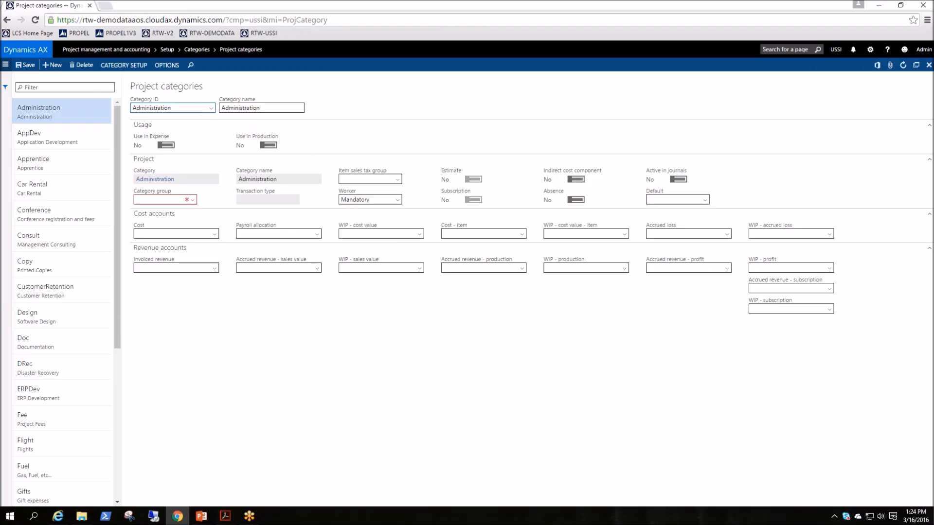
{"action": "left_click", "coordinate": [83, 67]}
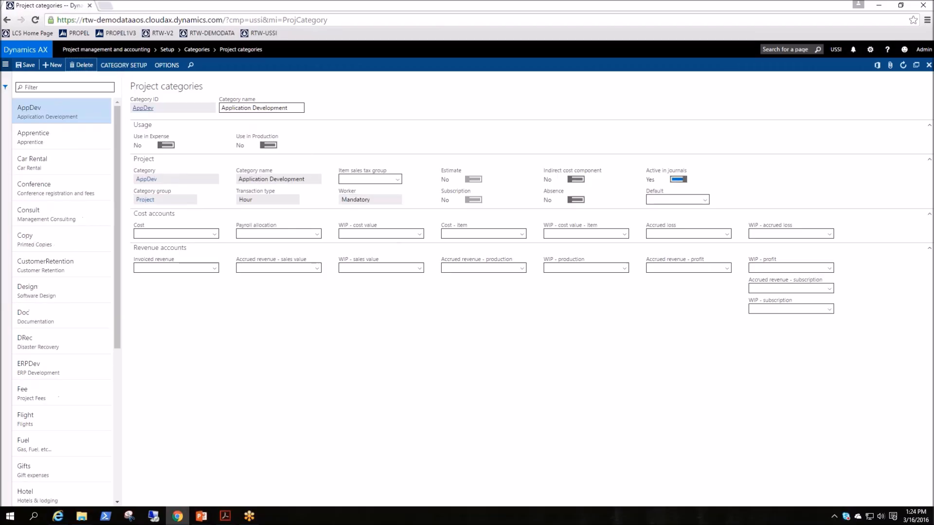
Start a project category with a test ID missing from the shared categories and the name Testing
{"action": "left_click", "coordinate": [52, 64]}
{"action": "type", "text": "Test"}
{"action": "key", "text": "Tab"}
{"action": "key", "text": "shift+Tab"}
{"action": "type", "text": "T"}
{"action": "key", "text": "Tab"}
Try to save the test project category with the category group Labor, and delete the record
{"action": "key", "text": "Tab"}
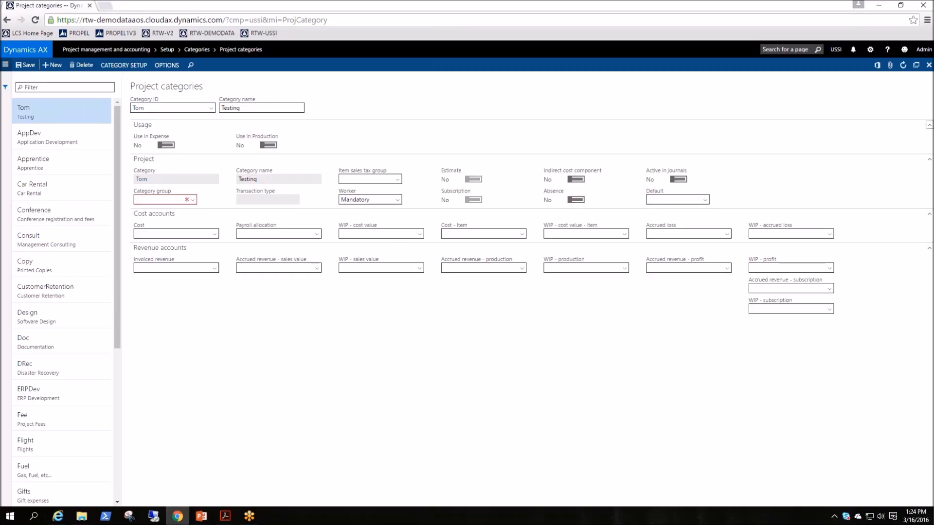
{"action": "left_click", "coordinate": [52, 65]}
{"action": "type", "text": "Tom"}
{"action": "key", "text": "Tab"}
{"action": "left_click", "coordinate": [193, 200]}
{"action": "key", "text": "Down"}
{"action": "key", "text": "Down"}
{"action": "key", "text": "Down"}
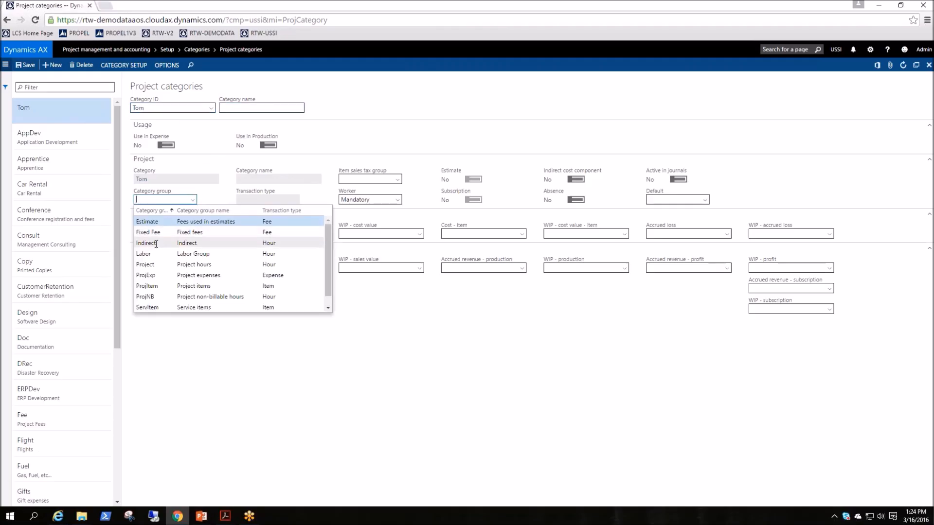
{"action": "key", "text": "Return"}
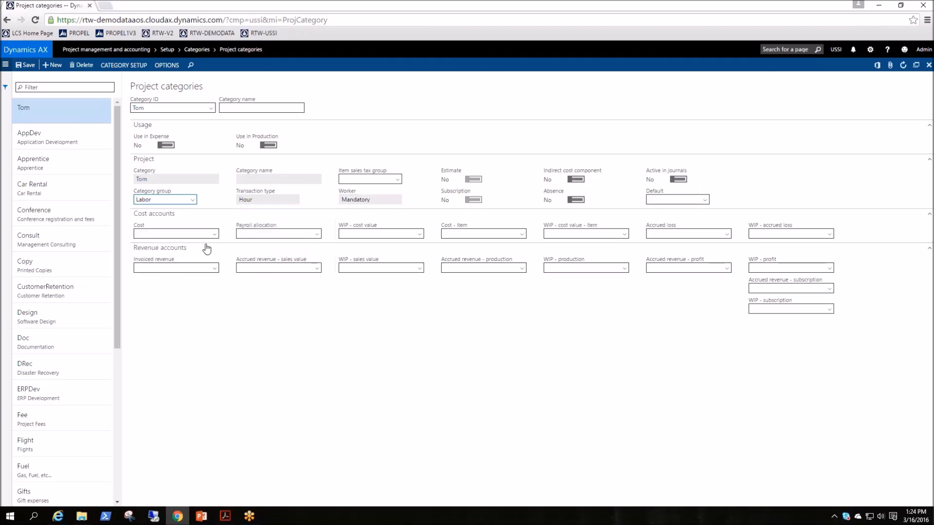
{"action": "left_click", "coordinate": [26, 65]}
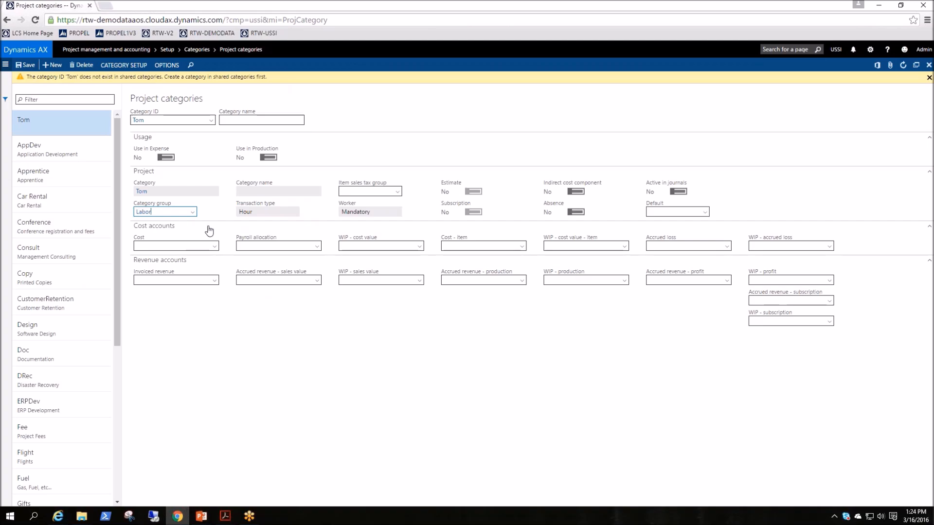
{"action": "left_click", "coordinate": [81, 66]}
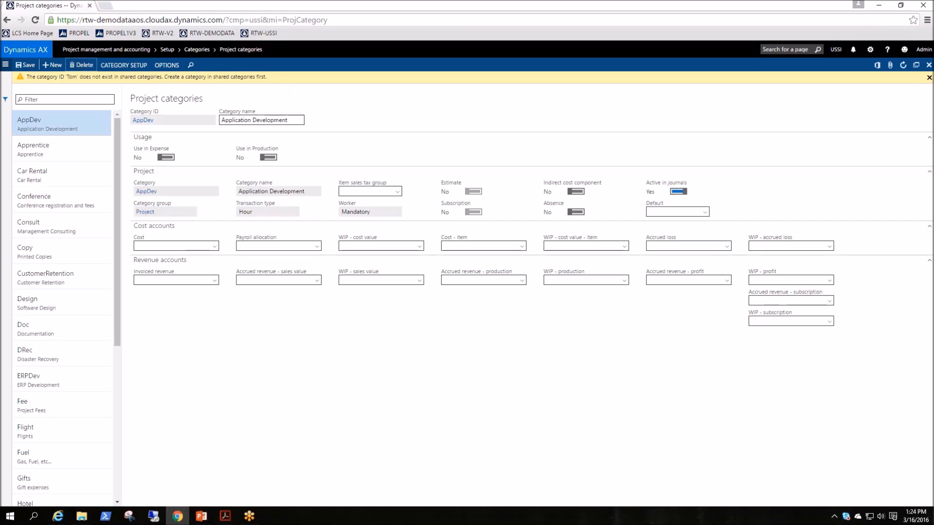
Create a project category from the shared category Administration and assign it to the category group Labor
{"action": "left_click", "coordinate": [53, 66]}
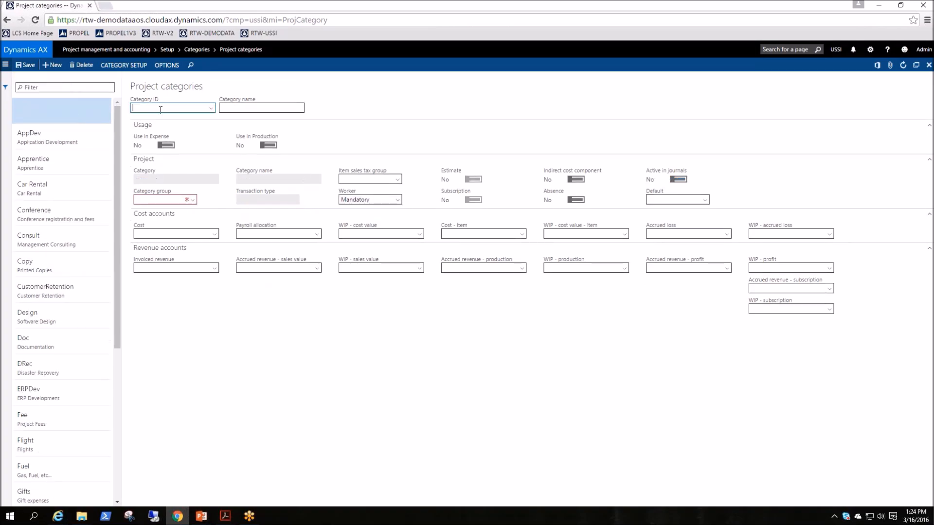
{"action": "left_click", "coordinate": [212, 109]}
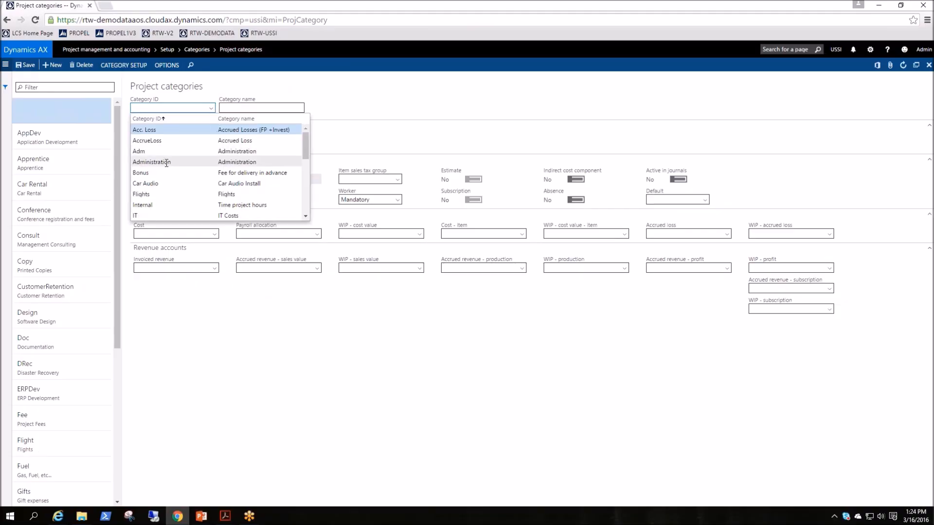
{"action": "left_click", "coordinate": [242, 162]}
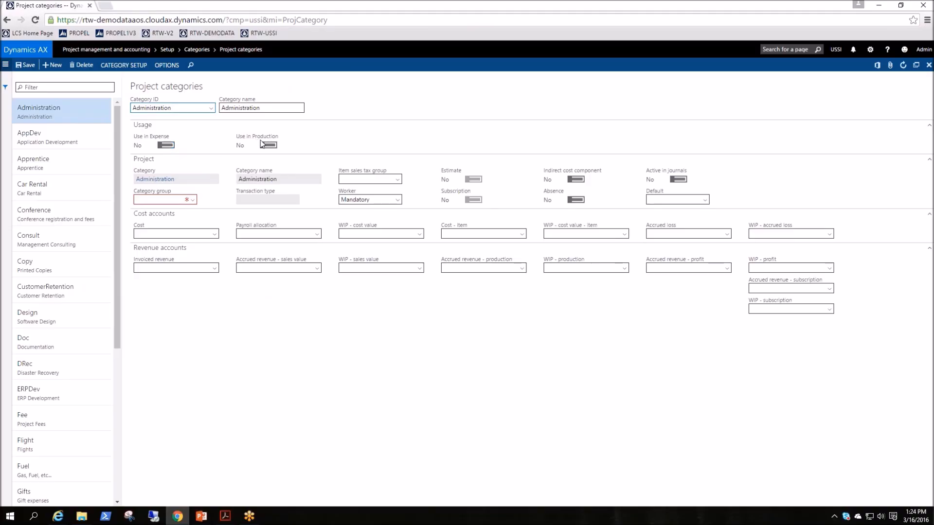
{"action": "left_click", "coordinate": [193, 200]}
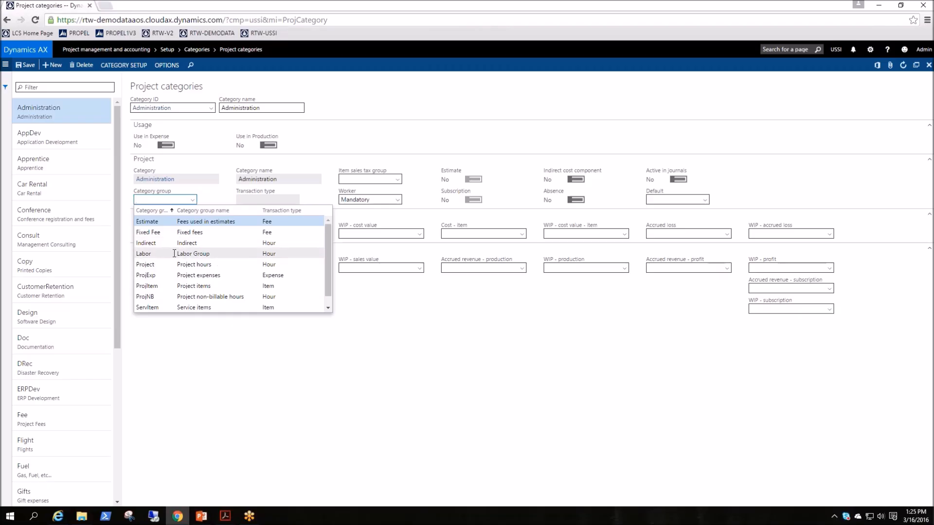
{"action": "left_click", "coordinate": [275, 253]}
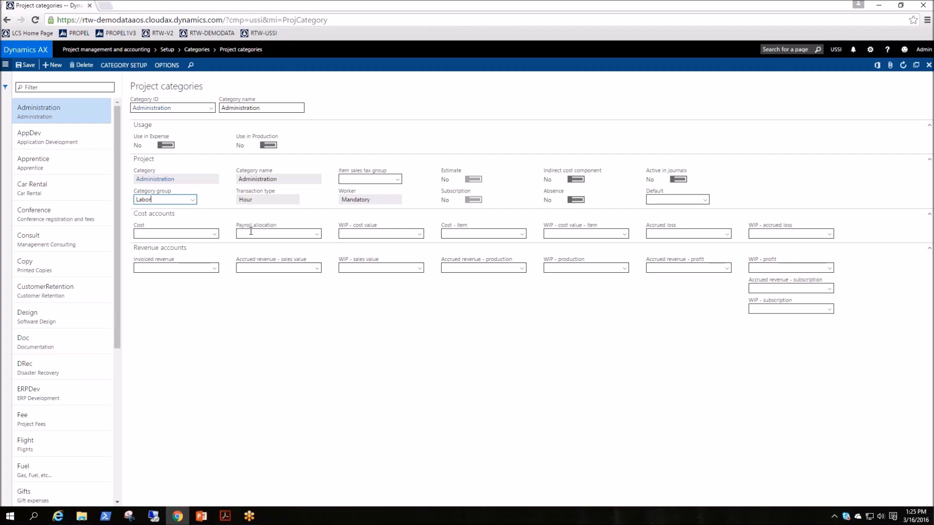
Make the Administration project category active in journals, check the sales tax group and cost account choices, and save the record
{"action": "left_click", "coordinate": [398, 180]}
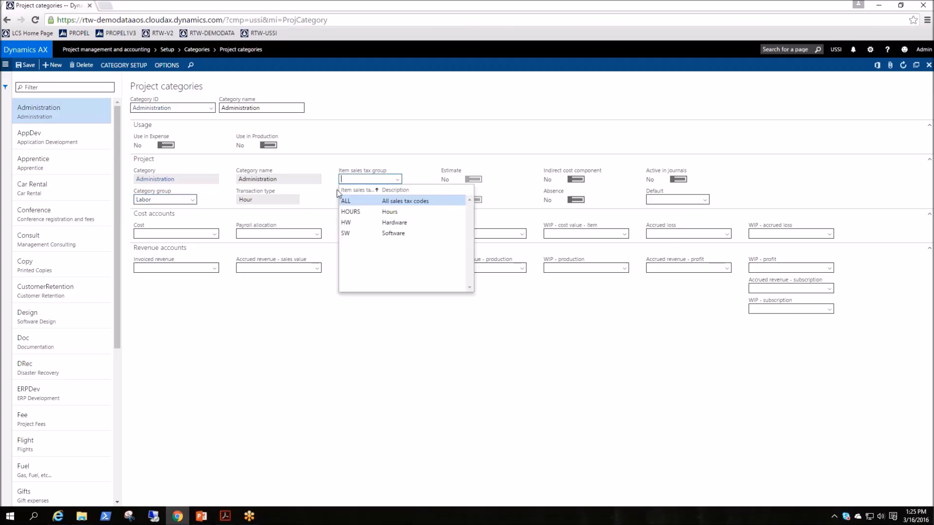
{"action": "left_click", "coordinate": [409, 389]}
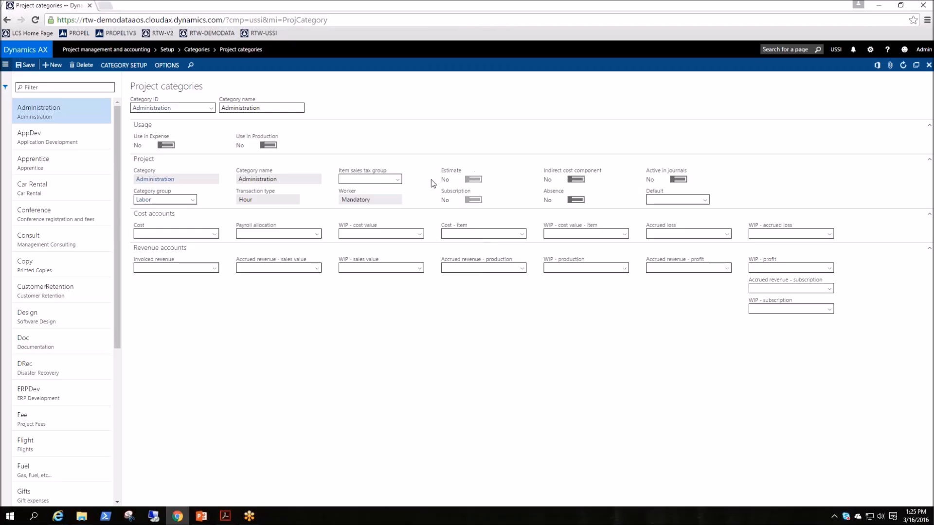
{"action": "left_click", "coordinate": [474, 180]}
{"action": "left_click", "coordinate": [679, 180]}
{"action": "left_click", "coordinate": [706, 202]}
{"action": "left_click", "coordinate": [213, 236]}
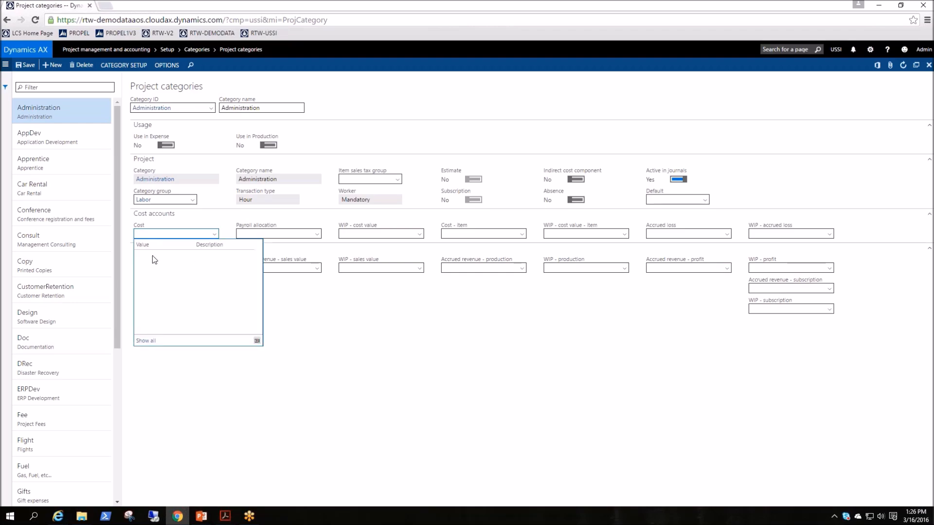
{"action": "left_click", "coordinate": [359, 432]}
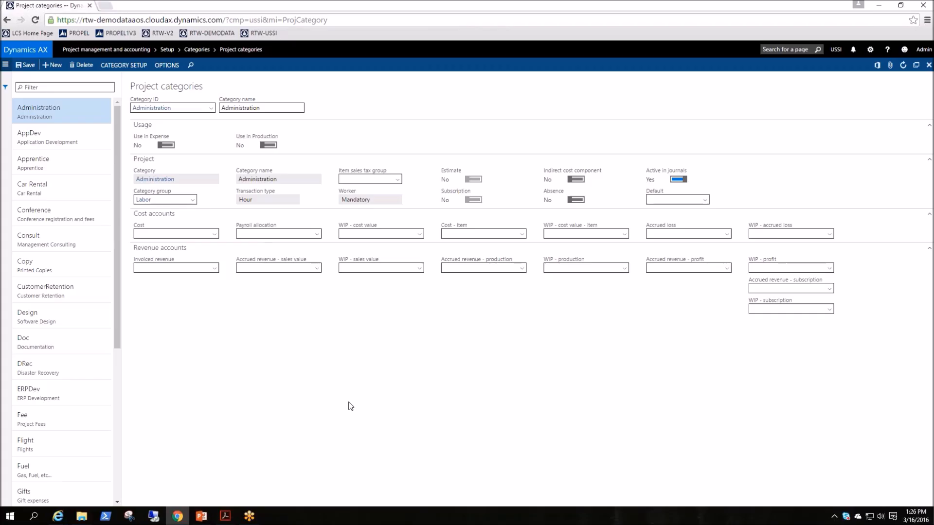
{"action": "left_click", "coordinate": [27, 66]}
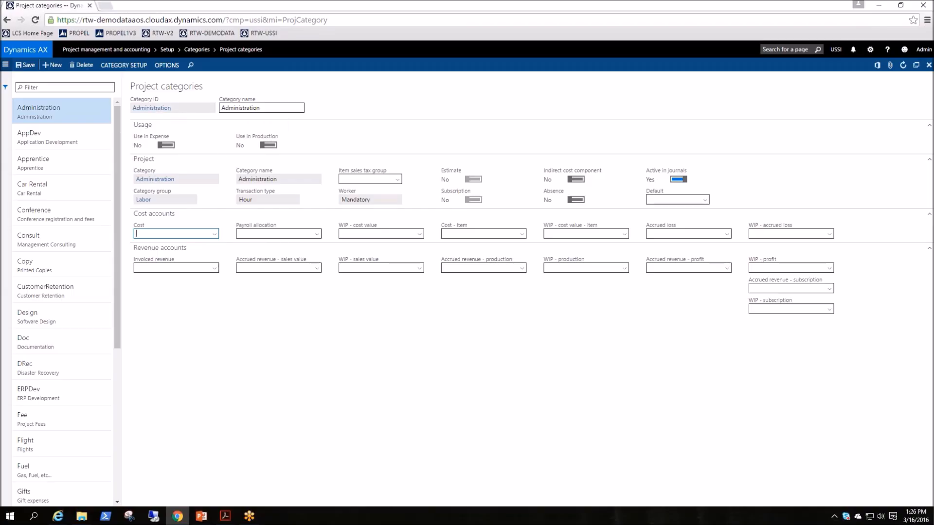
Open the journal settings in the Project management and accounting parameters
{"action": "left_click", "coordinate": [6, 68]}
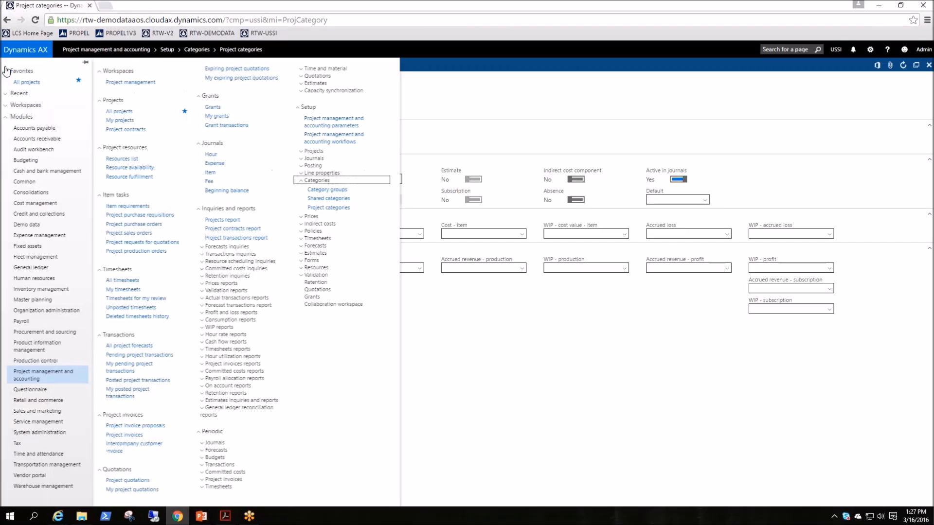
{"action": "left_click", "coordinate": [305, 182]}
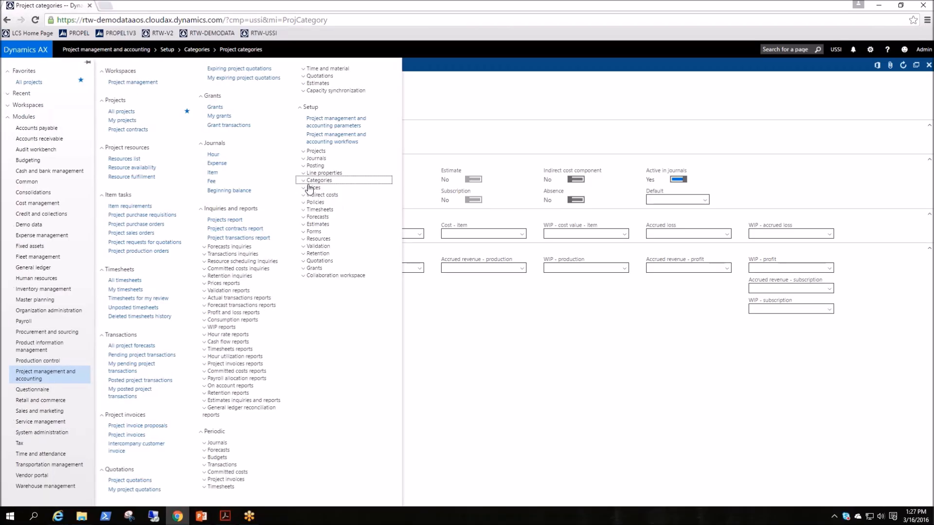
{"action": "left_click", "coordinate": [347, 124]}
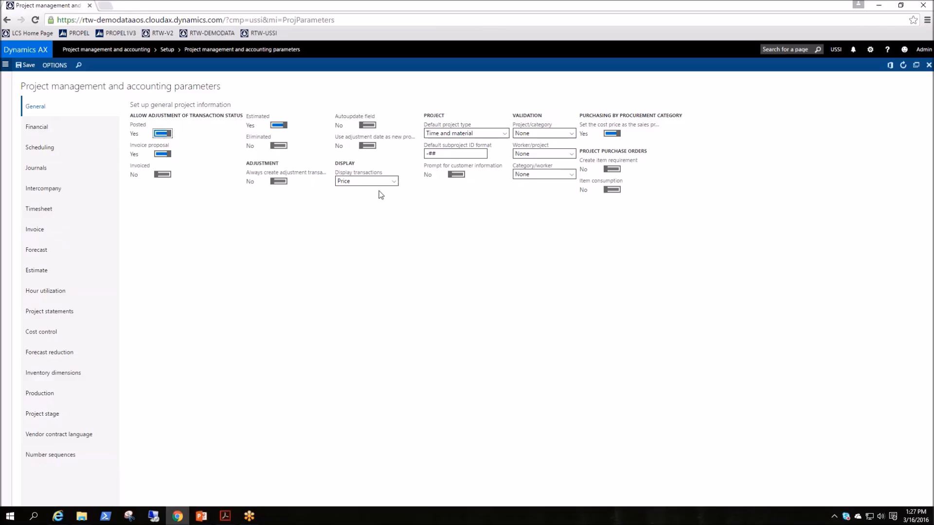
{"action": "left_click", "coordinate": [39, 173]}
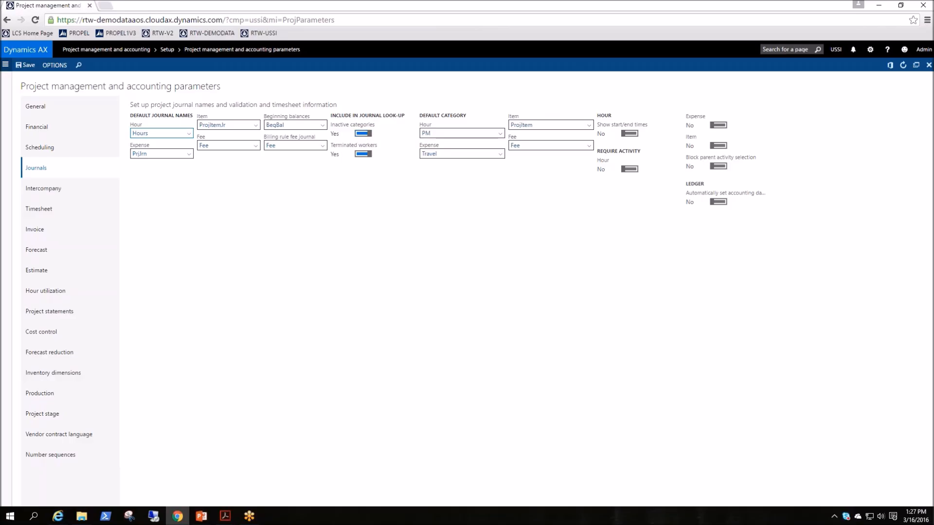
Switch inactive categories and terminated workers off and back on for the journal look-up, and save the parameters
{"action": "left_click", "coordinate": [363, 133]}
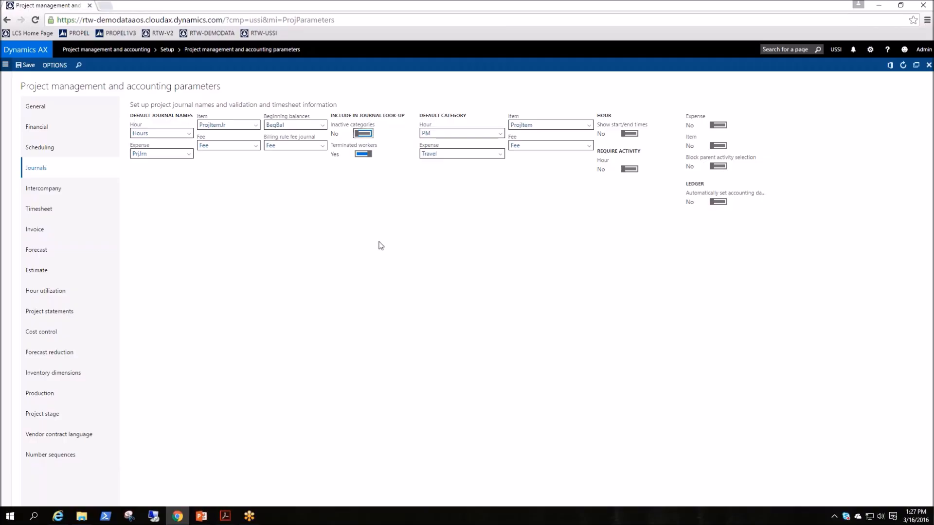
{"action": "left_click", "coordinate": [363, 133]}
{"action": "left_click", "coordinate": [364, 154]}
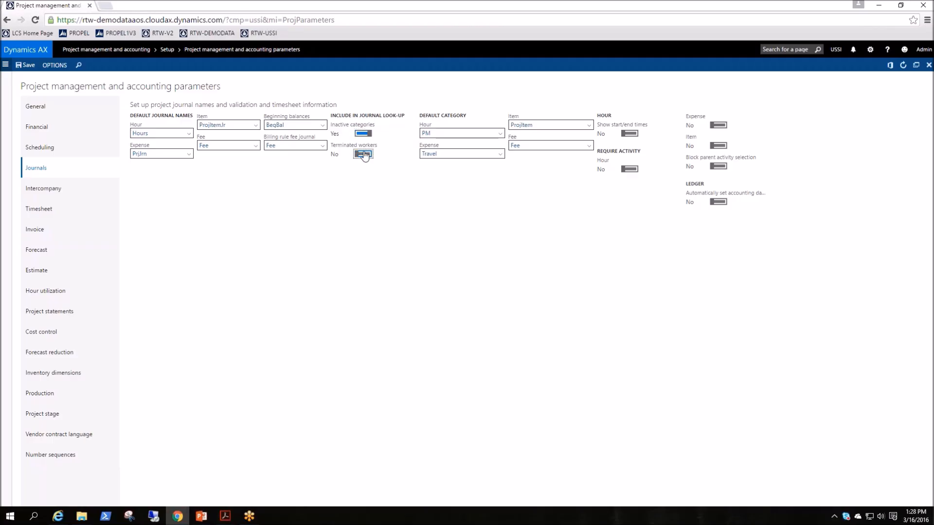
{"action": "left_click", "coordinate": [363, 155]}
{"action": "left_click", "coordinate": [26, 65]}
Open the project hour journals and create a new hour journal
{"action": "left_click", "coordinate": [5, 65]}
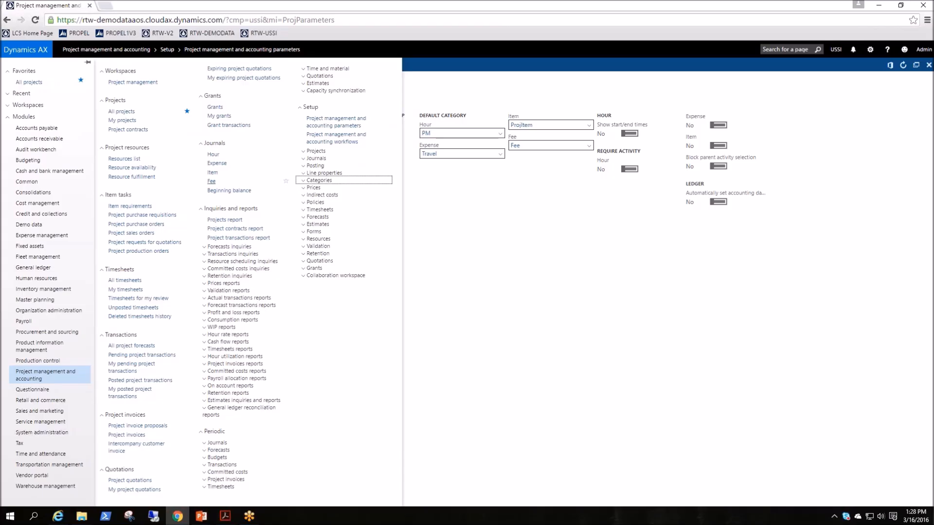
{"action": "left_click", "coordinate": [212, 155]}
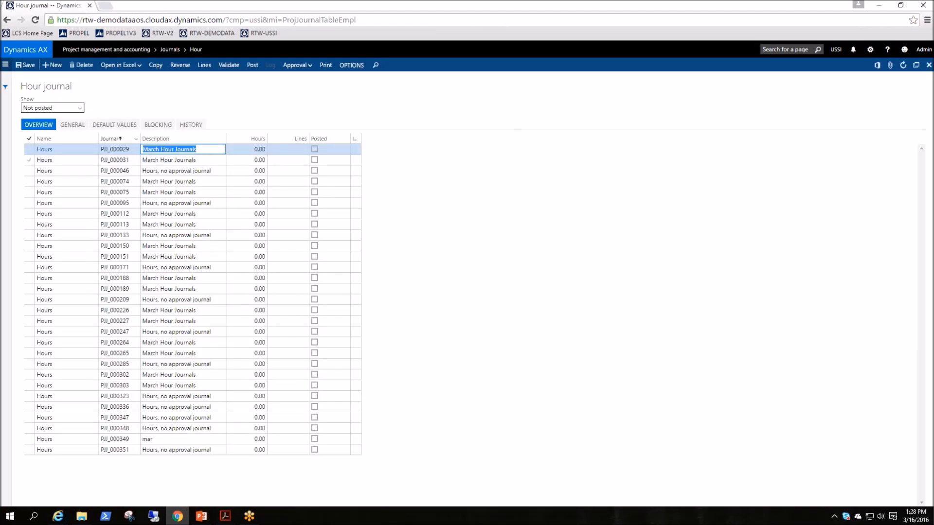
{"action": "left_click", "coordinate": [54, 68]}
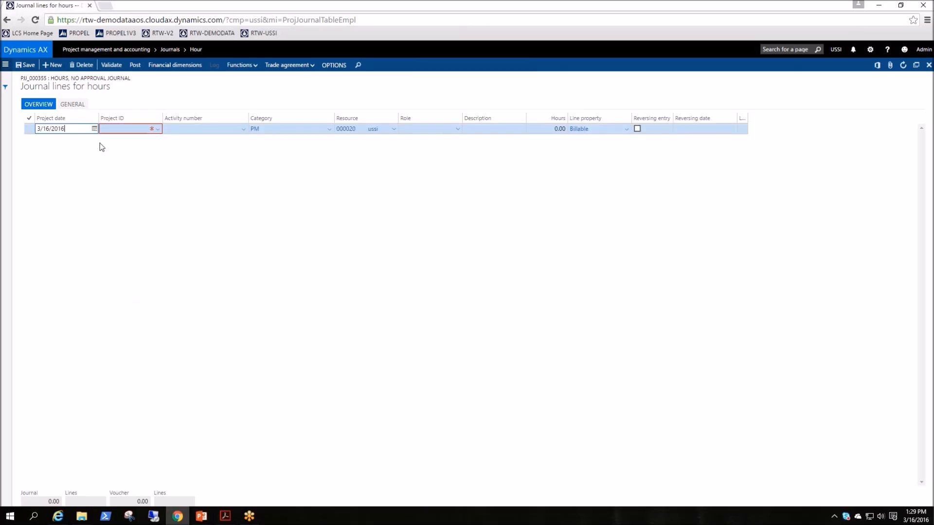
Set the hour journal line's project ID to 00000092 and its category to Administration
{"action": "key", "text": "Tab"}
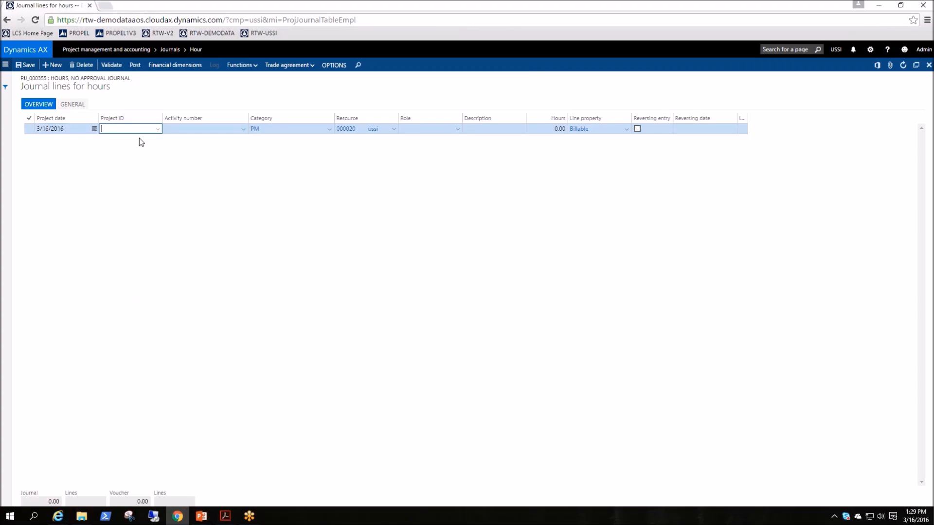
{"action": "left_click", "coordinate": [158, 130]}
{"action": "left_click", "coordinate": [159, 130]}
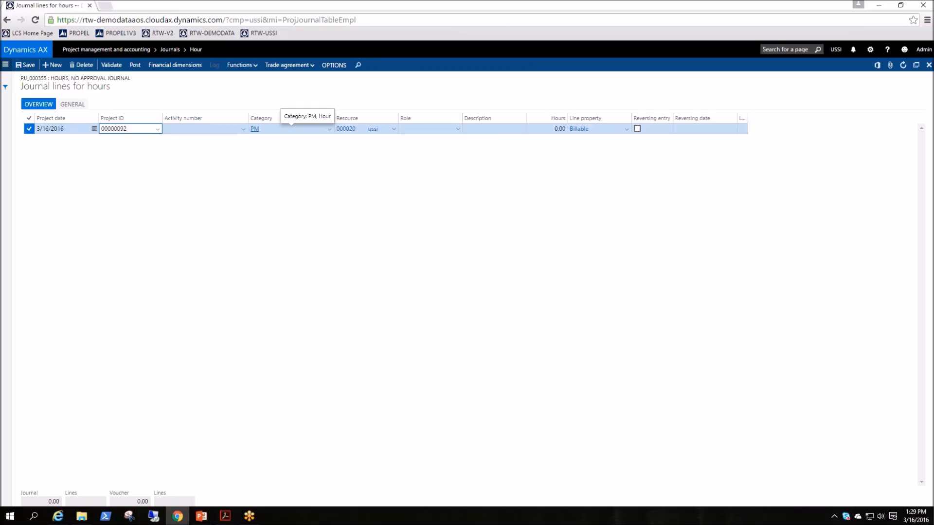
{"action": "left_click", "coordinate": [332, 132]}
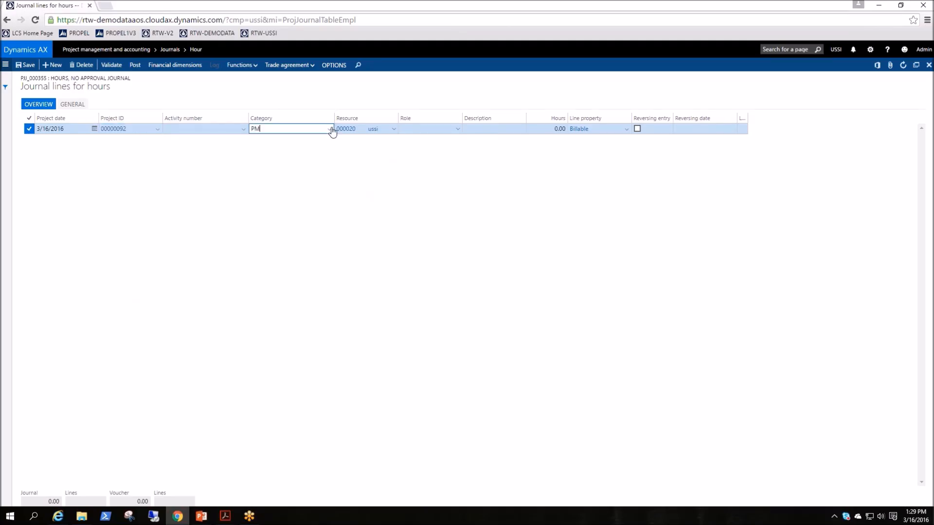
{"action": "left_click", "coordinate": [331, 130]}
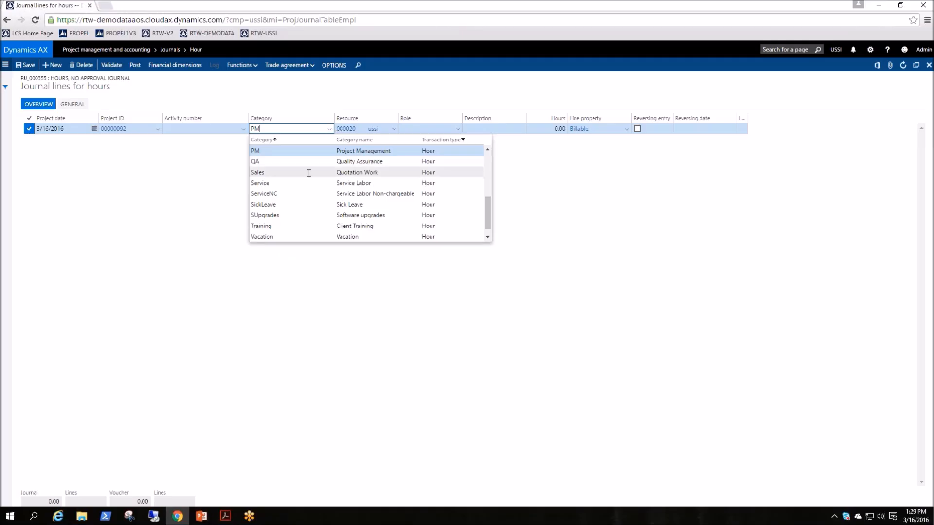
{"action": "scroll", "coordinate": [308, 174], "scroll_direction": "up", "scroll_amount": 5}
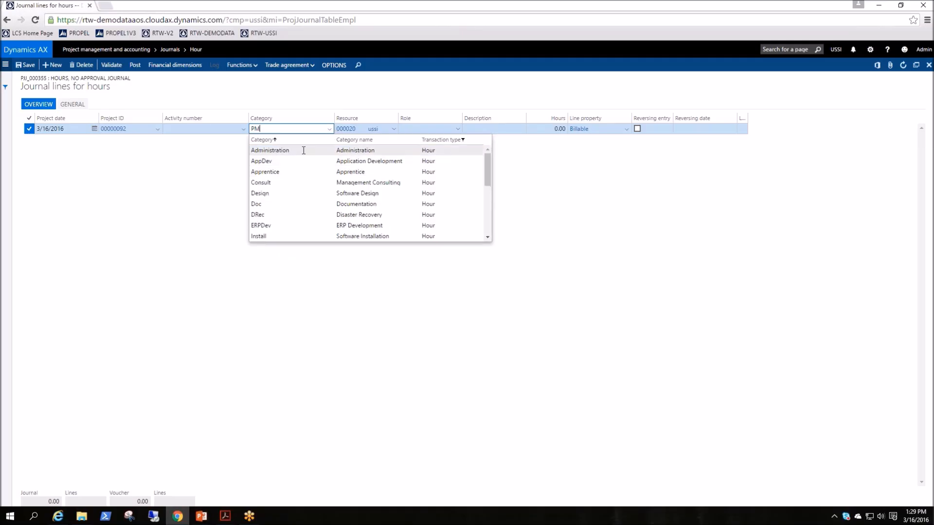
{"action": "left_click", "coordinate": [371, 151]}
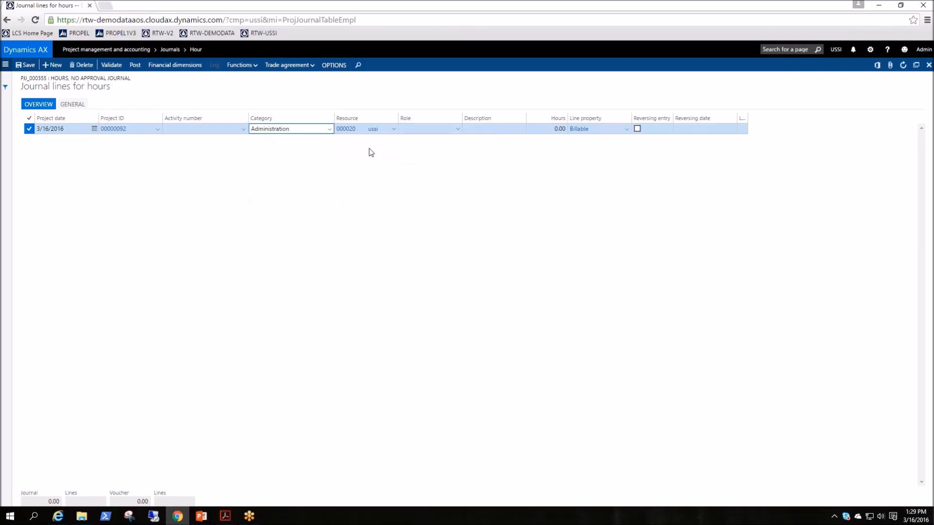
Enter 10 hours on the Administration journal line and review the line's general details
{"action": "left_click", "coordinate": [329, 130]}
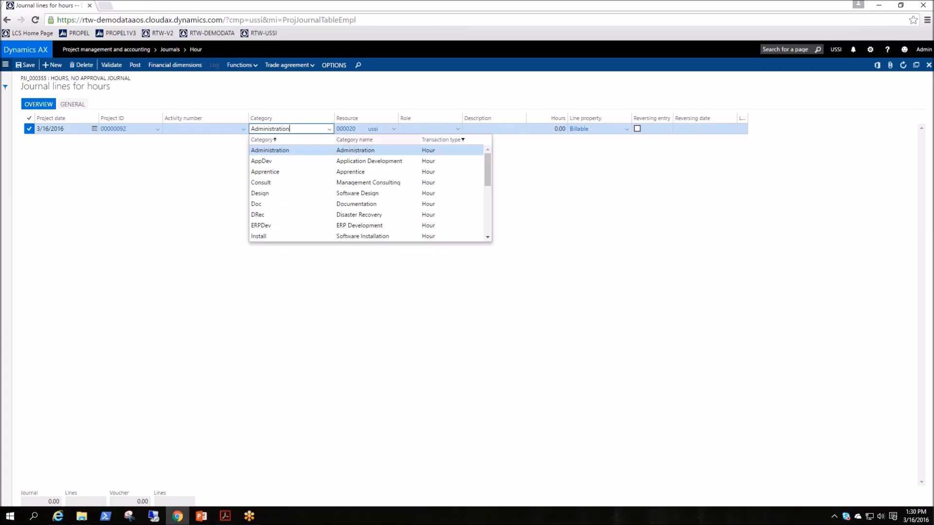
{"action": "left_click", "coordinate": [202, 166]}
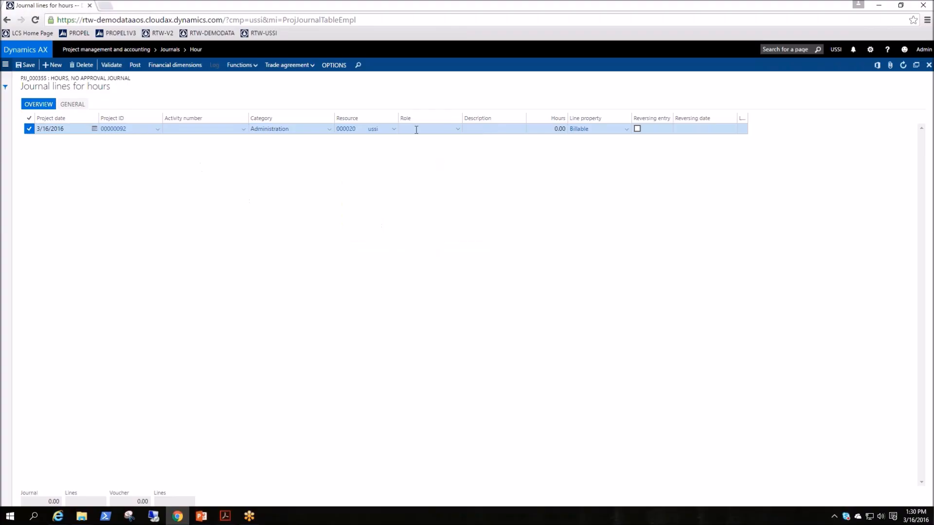
{"action": "left_click", "coordinate": [526, 129]}
{"action": "type", "text": "1"}
{"action": "left_click", "coordinate": [72, 105]}
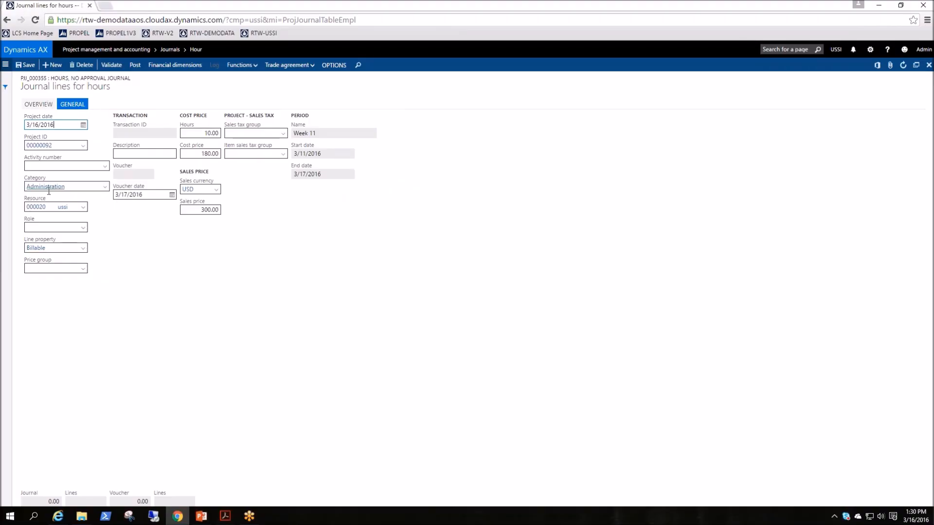
{"action": "left_click", "coordinate": [42, 104]}
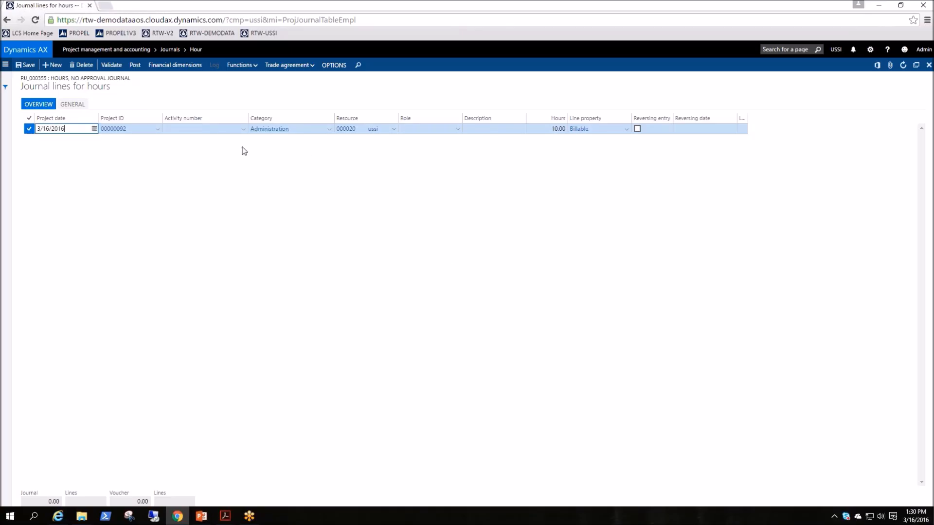
Return to the journal settings of the Project management and accounting parameters
{"action": "left_click", "coordinate": [5, 66]}
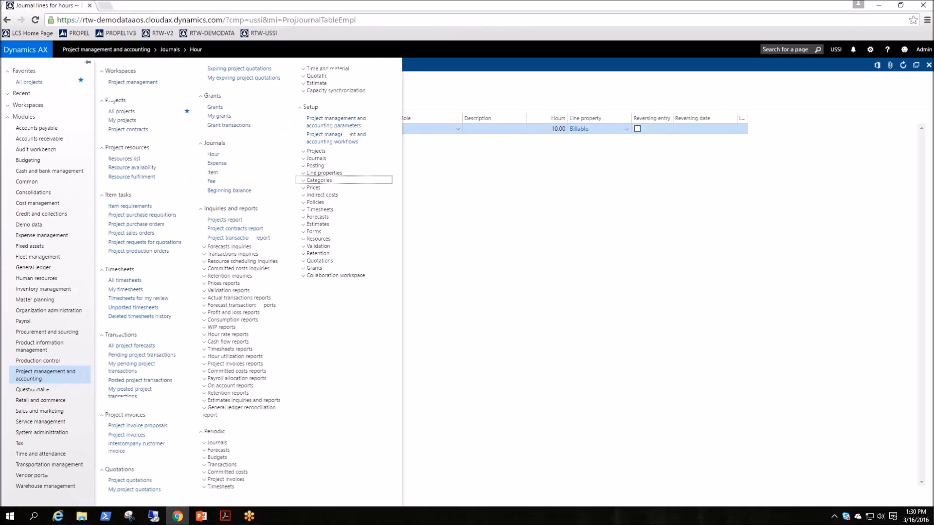
{"action": "left_click", "coordinate": [341, 122]}
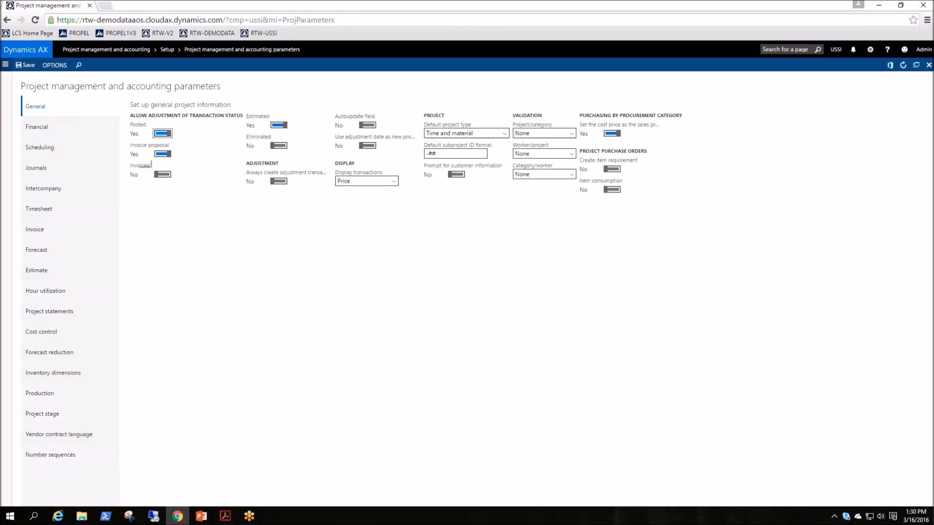
{"action": "left_click", "coordinate": [35, 170]}
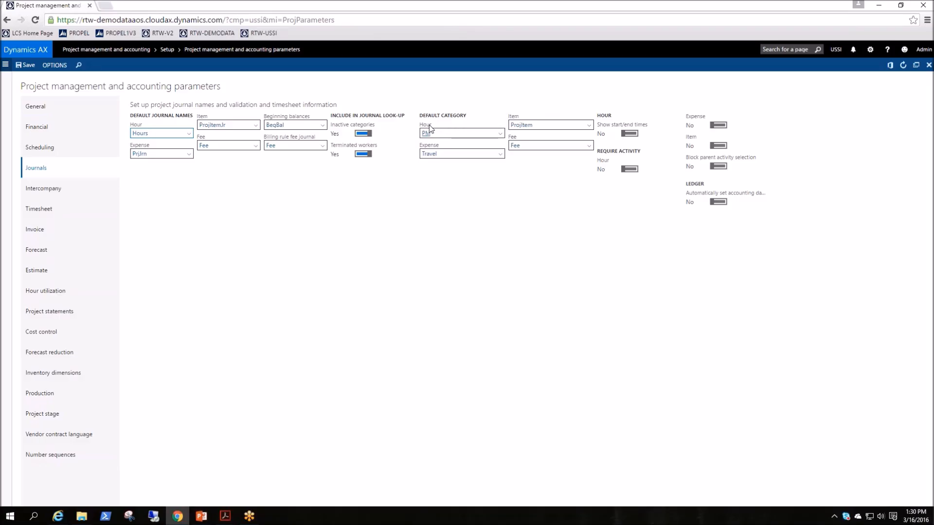
Clear the default categories for hour, expense, item and fee in the journal parameters, and save
{"action": "left_click", "coordinate": [484, 134]}
{"action": "key", "text": "ctrl+a"}
{"action": "key", "text": "Delete"}
{"action": "left_click", "coordinate": [488, 155]}
{"action": "key", "text": "ctrl+a"}
{"action": "key", "text": "Delete"}
{"action": "left_click_drag", "start_coordinate": [566, 124], "coordinate": [471, 131]}
{"action": "key", "text": "Delete"}
{"action": "left_click_drag", "start_coordinate": [553, 146], "coordinate": [503, 147]}
{"action": "key", "text": "Delete"}
{"action": "left_click", "coordinate": [465, 267]}
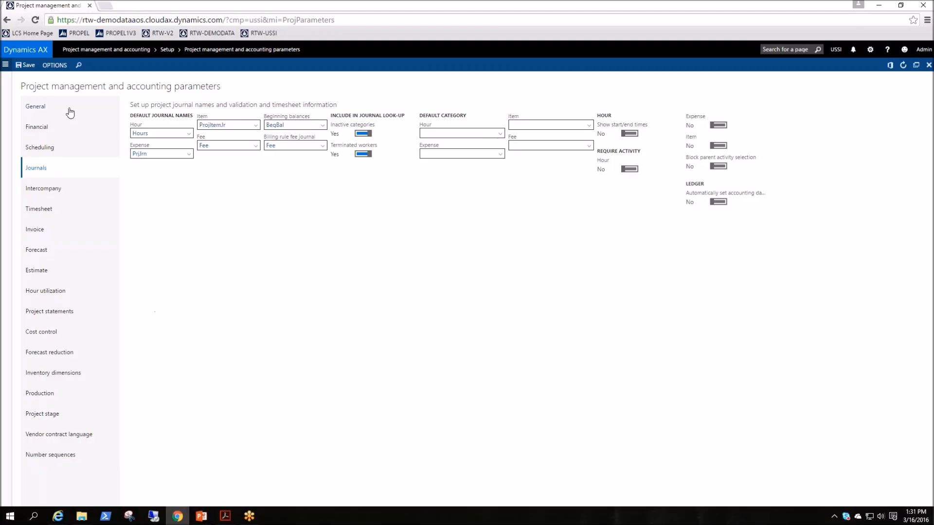
{"action": "left_click", "coordinate": [28, 65]}
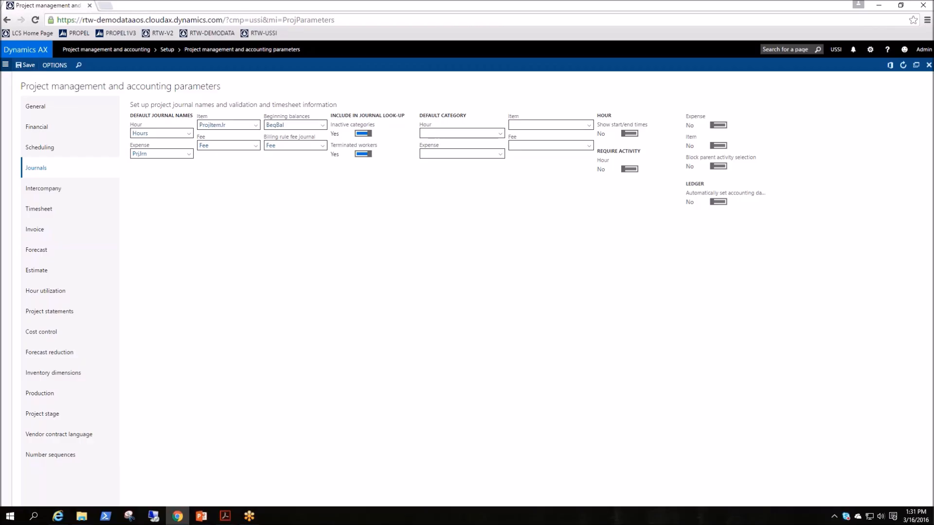